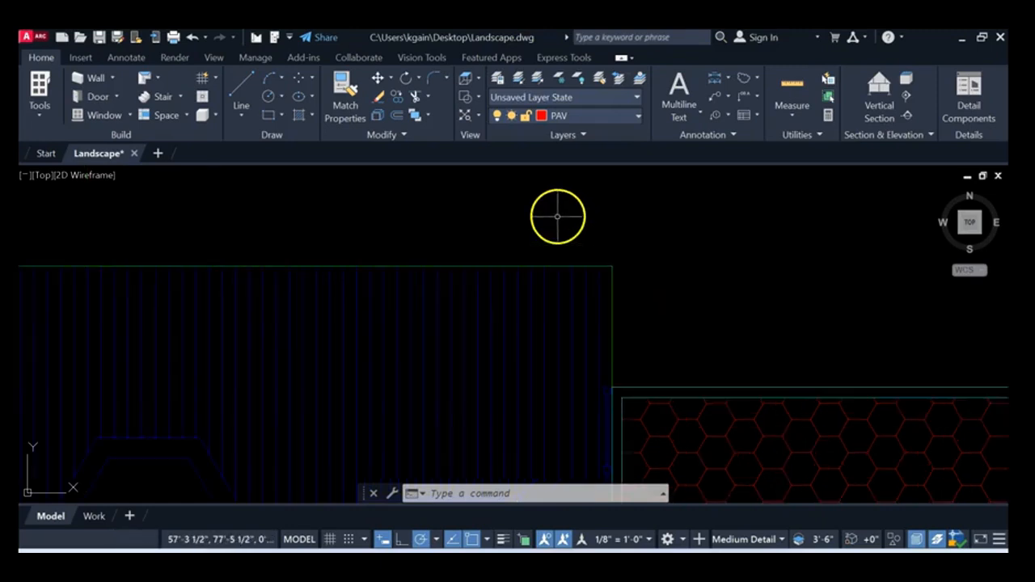
# Offset the building line along the deck's upper edge 5' upward, away from the deck
pyautogui.scroll(-2, 633, 274)
pyautogui.moveTo(582, 251); pyautogui.dragTo(515, 288, button='middle')
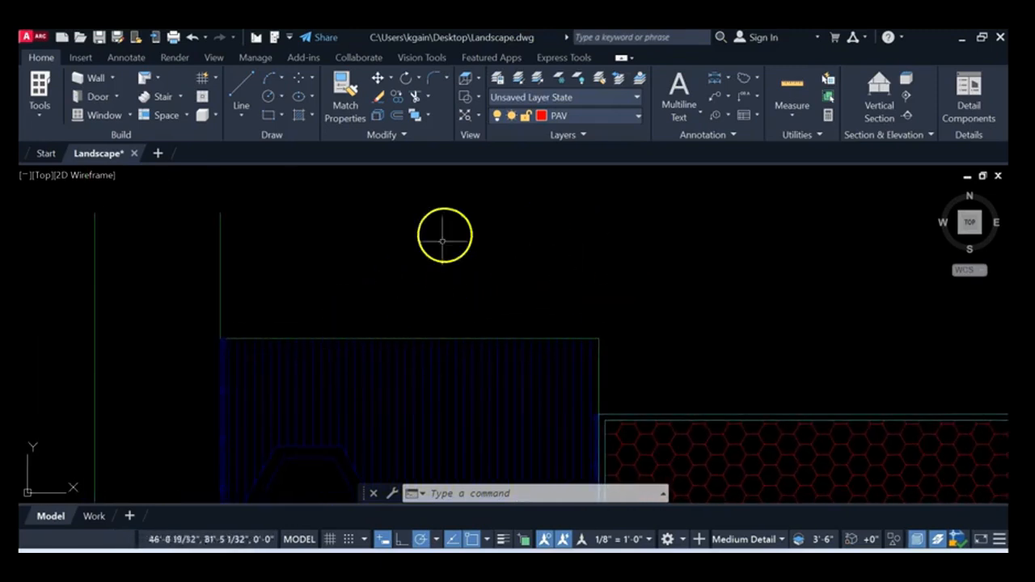
pyautogui.click(397, 117)
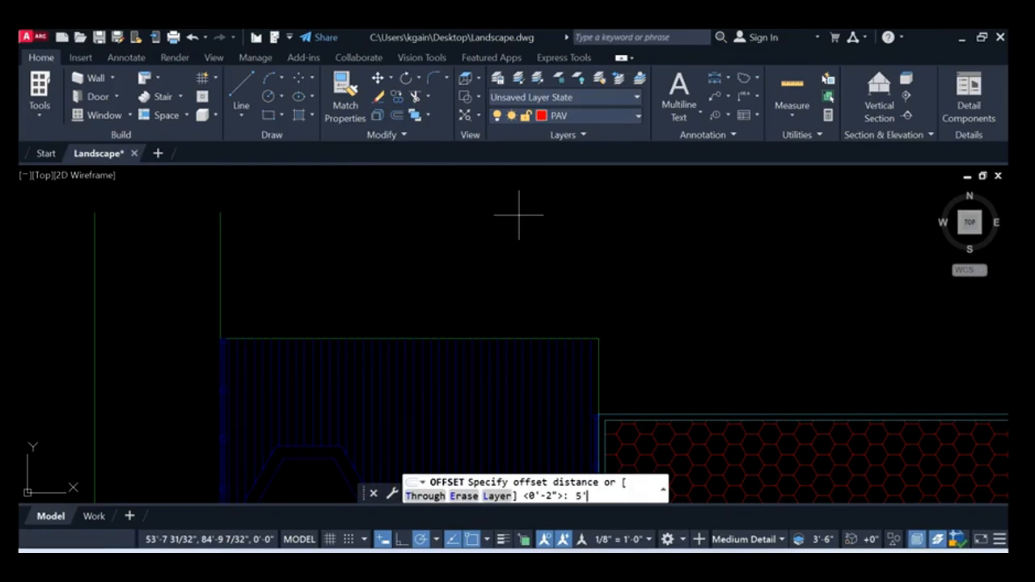
pyautogui.press('Return')
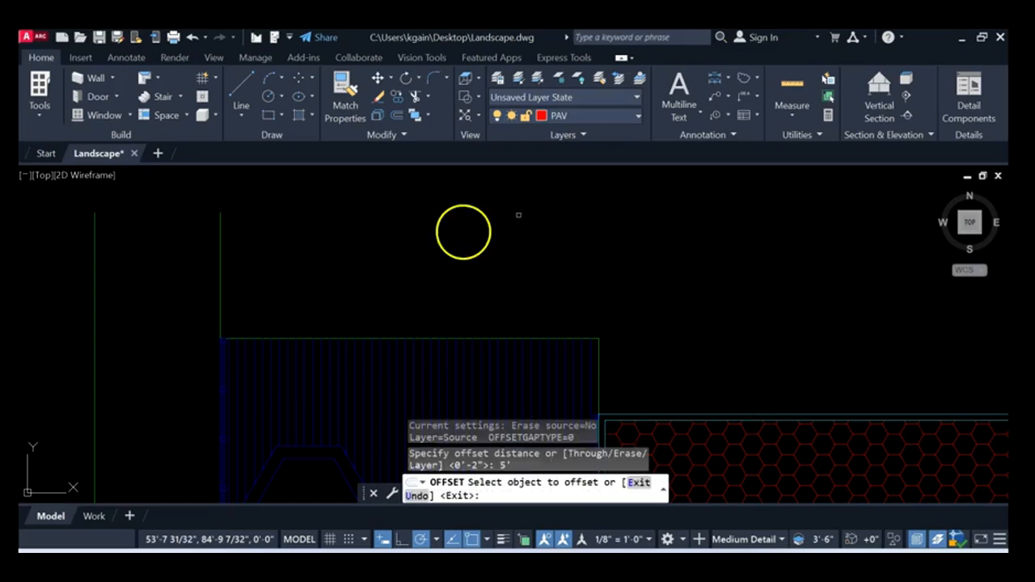
pyautogui.scroll(2, 394, 277)
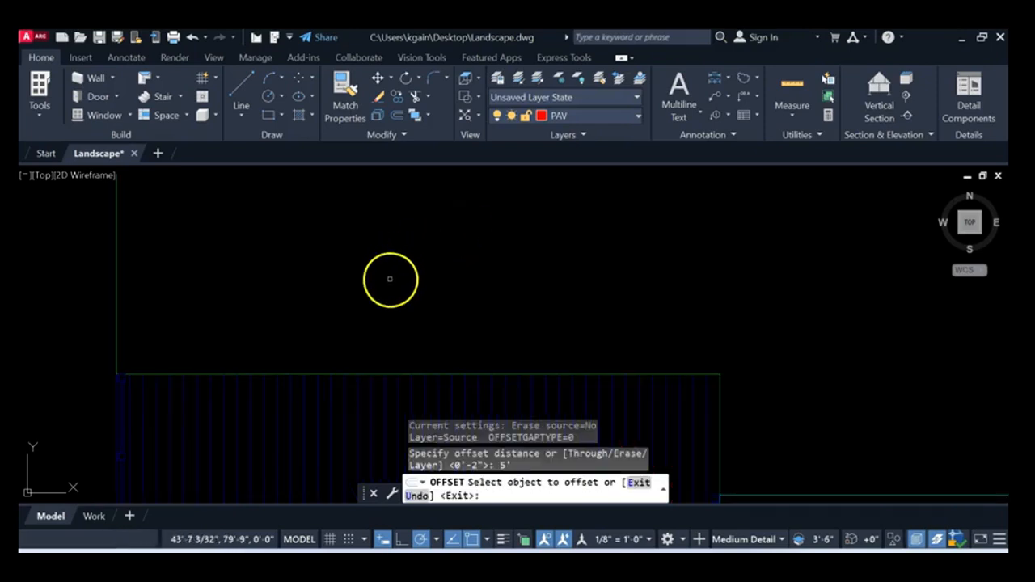
pyautogui.click(378, 374)
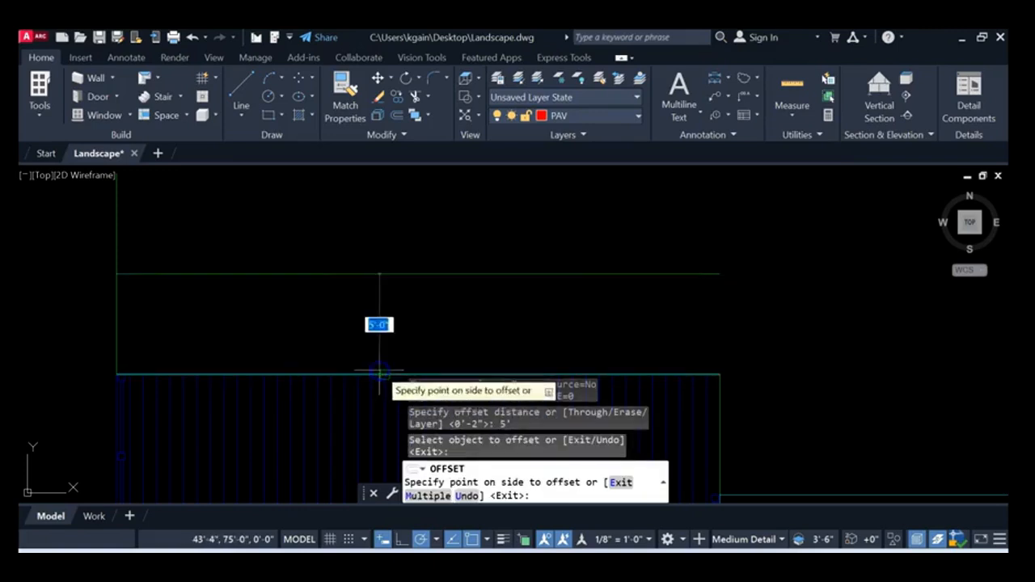
pyautogui.click(385, 211)
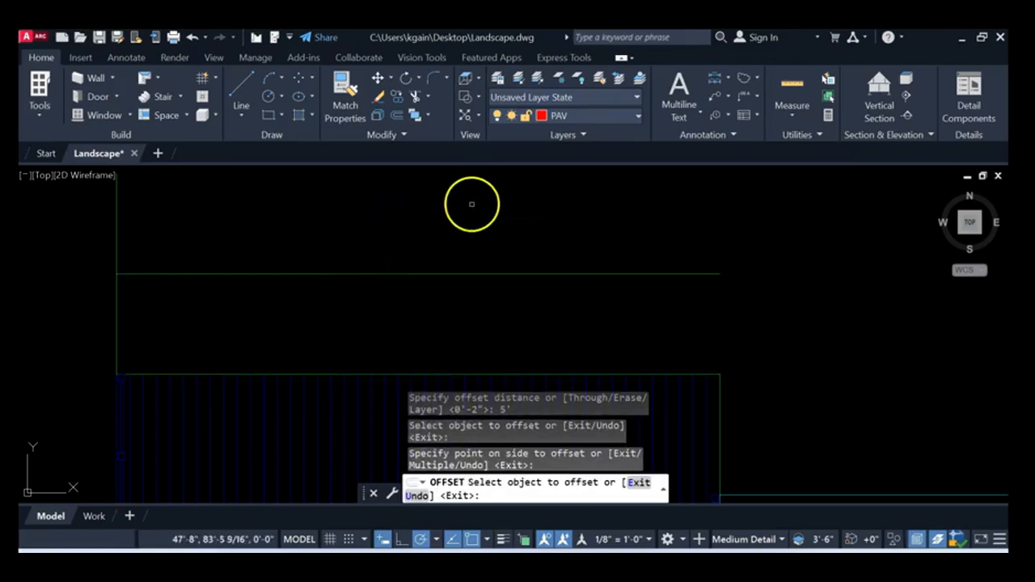
pyautogui.press('Escape')
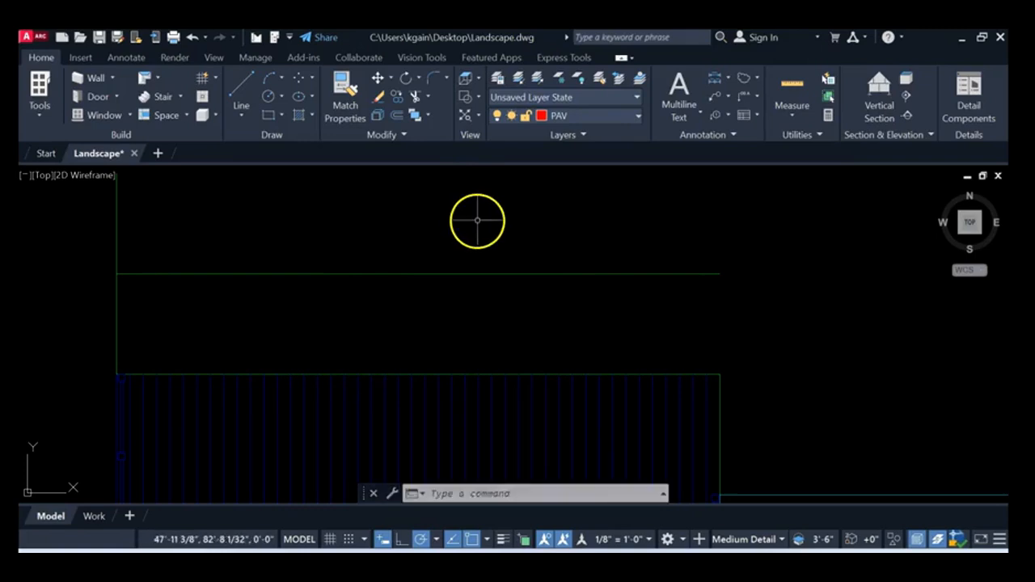
# Stretch both ends of the horizontal line above the deck outward past the two outer vertical boundary lines
pyautogui.scroll(-2, 570, 219)
pyautogui.scroll(-4, 652, 228)
pyautogui.moveTo(652, 228); pyautogui.dragTo(400, 237, button='middle')
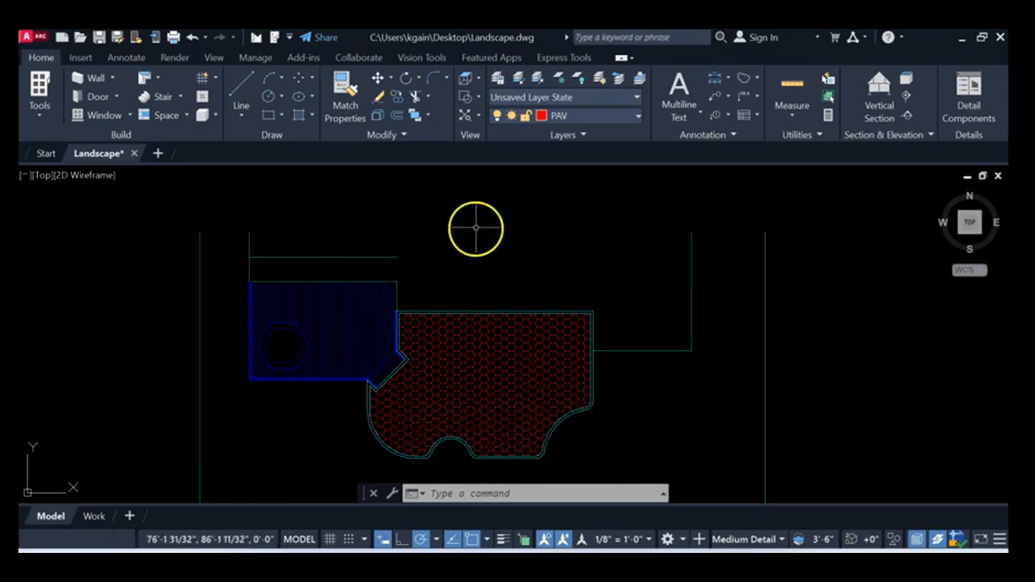
pyautogui.click(351, 257)
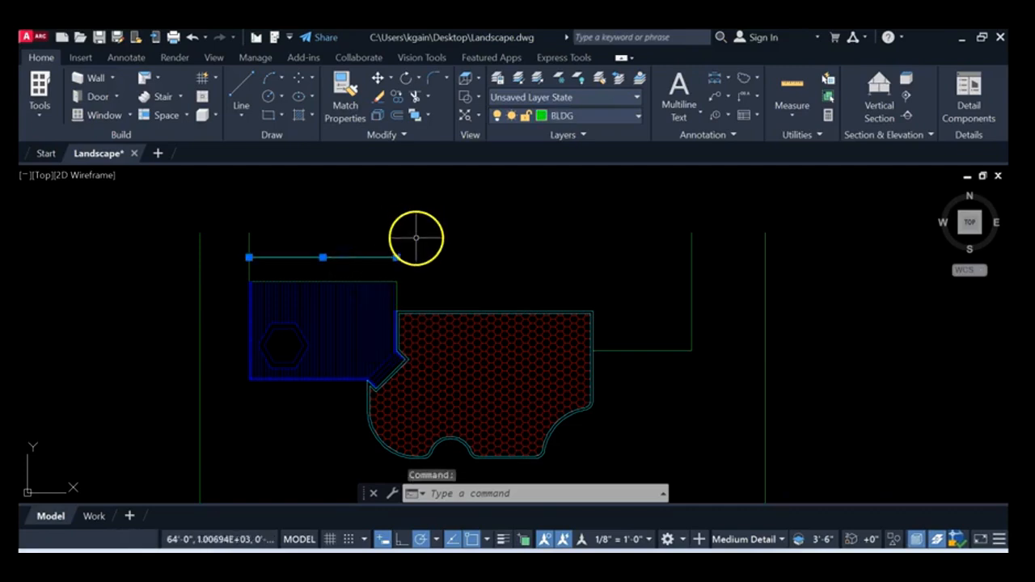
pyautogui.click(397, 259)
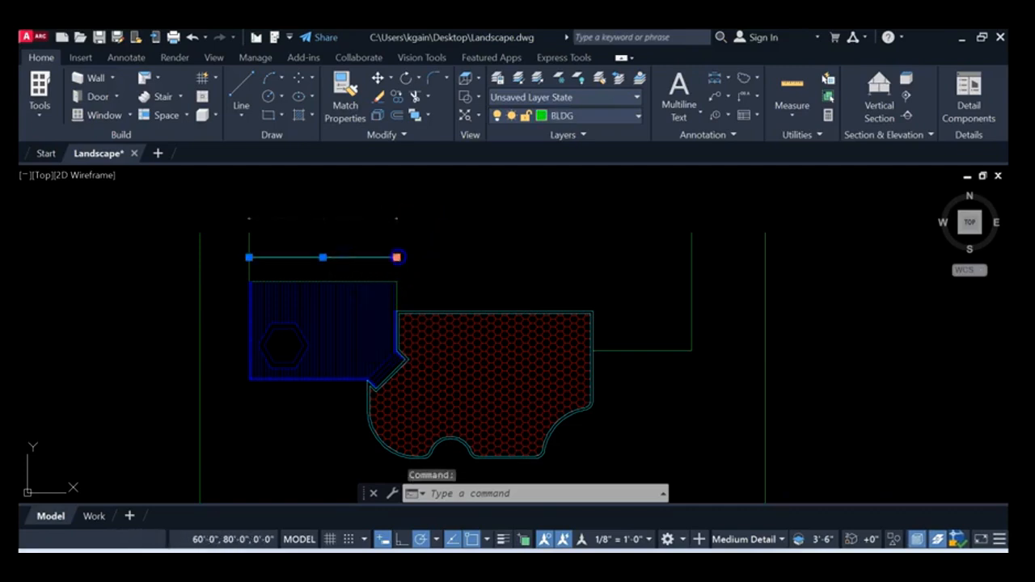
pyautogui.click(818, 258)
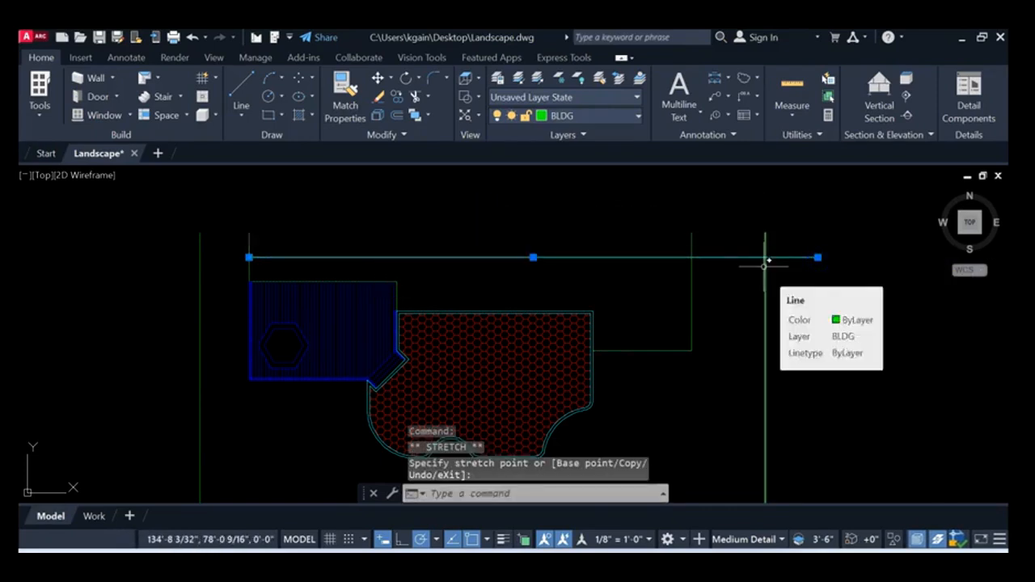
pyautogui.click(248, 257)
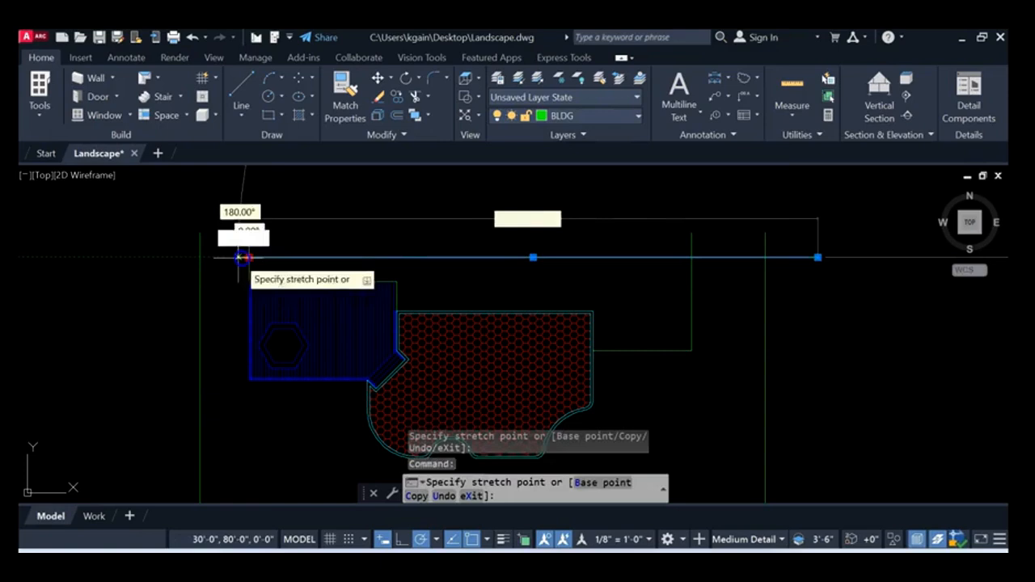
pyautogui.click(185, 257)
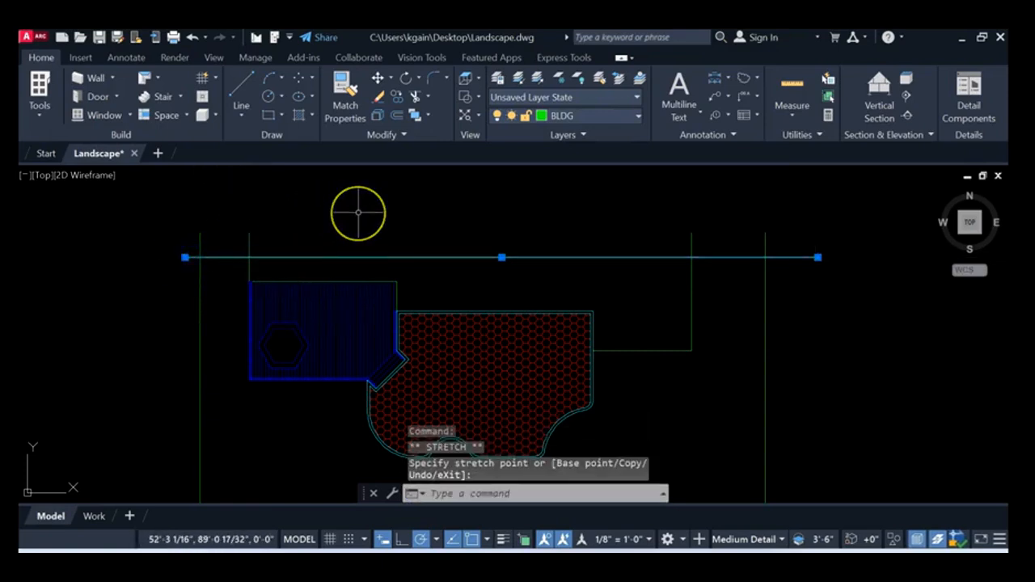
pyautogui.press('Escape')
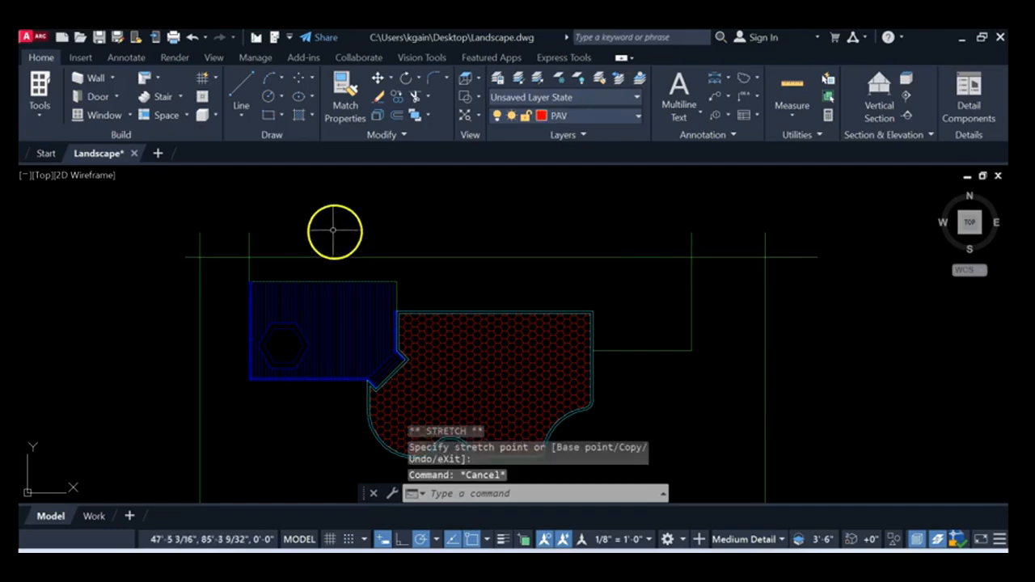
# Offset the left outer boundary line 8 inches inward, toward the deck
pyautogui.moveTo(288, 229)
pyautogui.mouseDown(button='middle')
pyautogui.moveTo(312, 203)
pyautogui.moveTo(304, 208)
pyautogui.moveTo(296, 154)
pyautogui.mouseUp(button='middle')
pyautogui.moveTo(364, 374)
pyautogui.mouseDown(button='middle')
pyautogui.moveTo(328, 361)
pyautogui.moveTo(257, 366)
pyautogui.mouseUp(button='middle')
pyautogui.moveTo(617, 329); pyautogui.dragTo(618, 391, button='middle')
pyautogui.moveTo(215, 229); pyautogui.dragTo(396, 290, button='middle')
pyautogui.scroll(2, 396, 290)
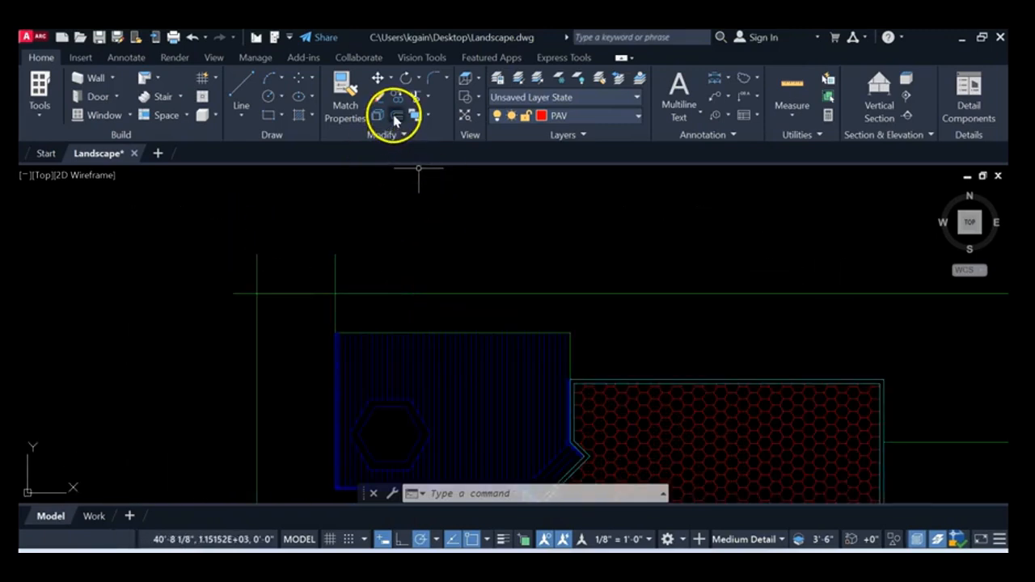
pyautogui.click(395, 117)
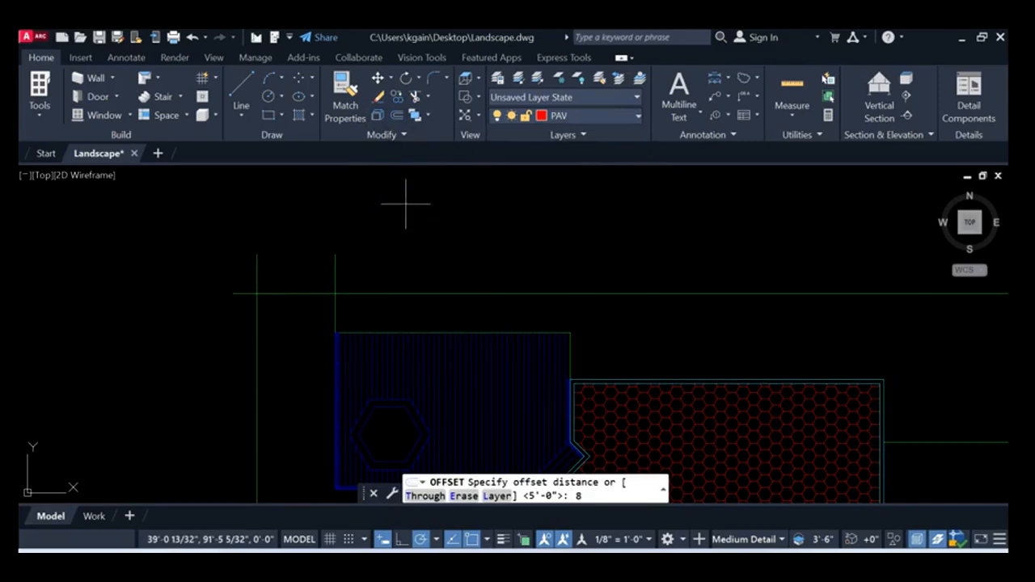
pyautogui.write('8')
pyautogui.press('Return')
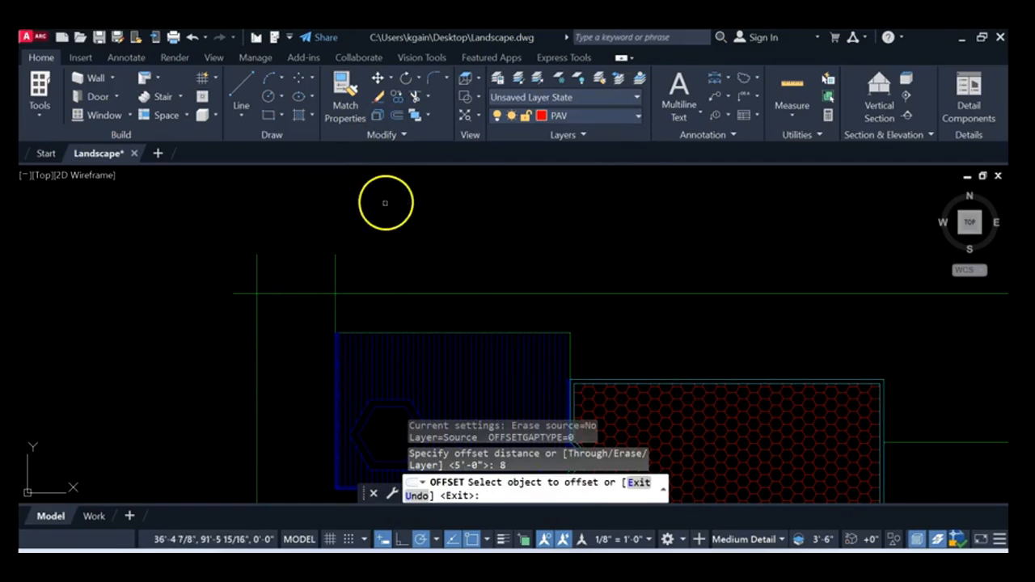
pyautogui.scroll(2, 272, 237)
pyautogui.moveTo(276, 235); pyautogui.dragTo(282, 175, button='middle')
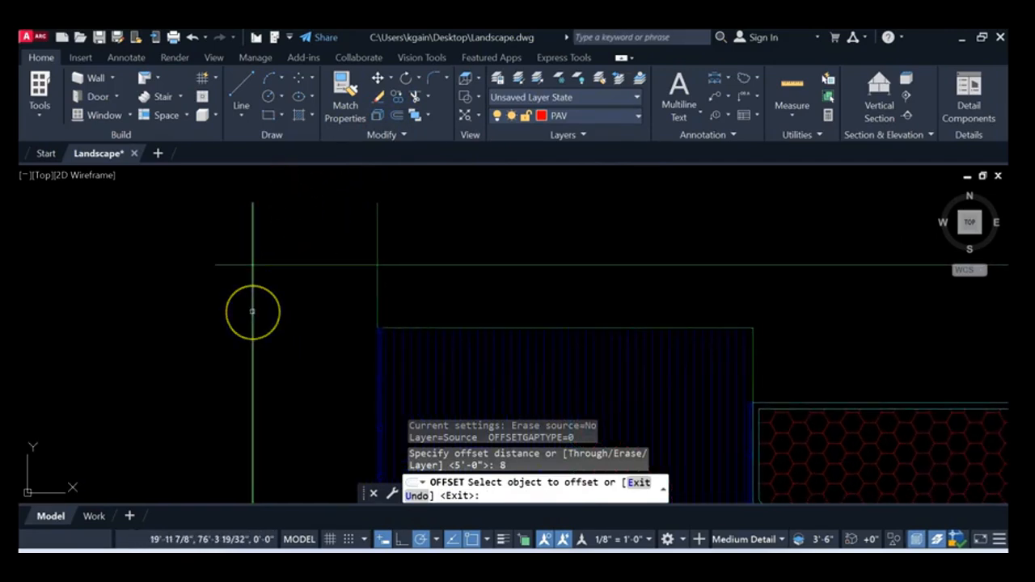
pyautogui.click(272, 313)
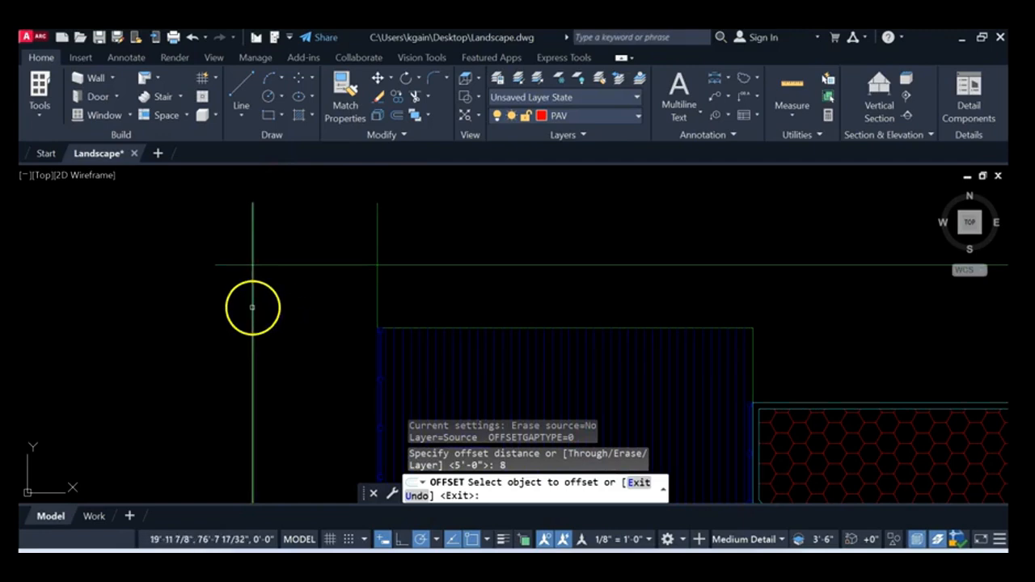
pyautogui.click(253, 307)
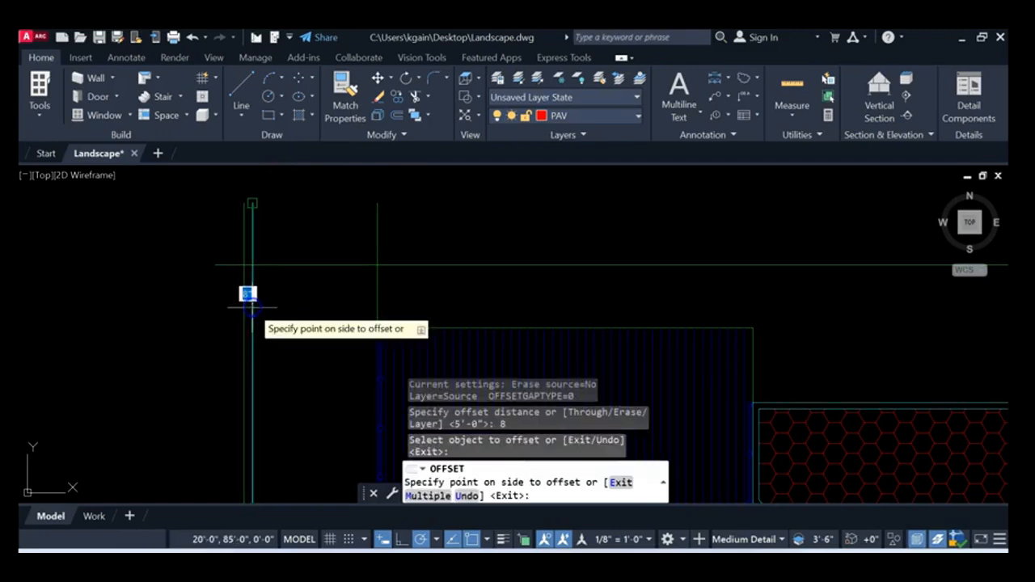
pyautogui.click(321, 306)
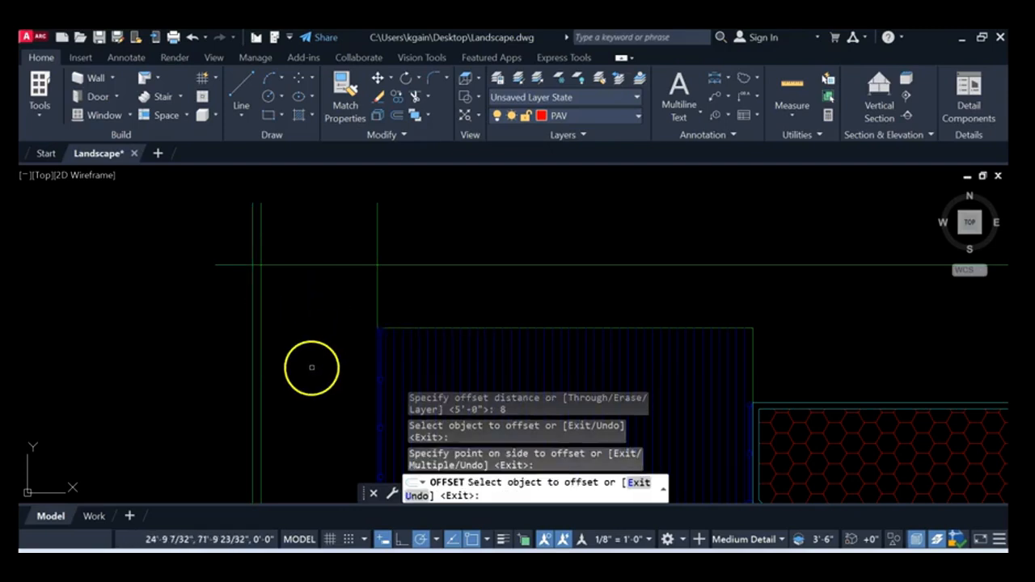
# Offset the bottom boundary line 8 inches upward into the yard
pyautogui.scroll(2, 273, 298)
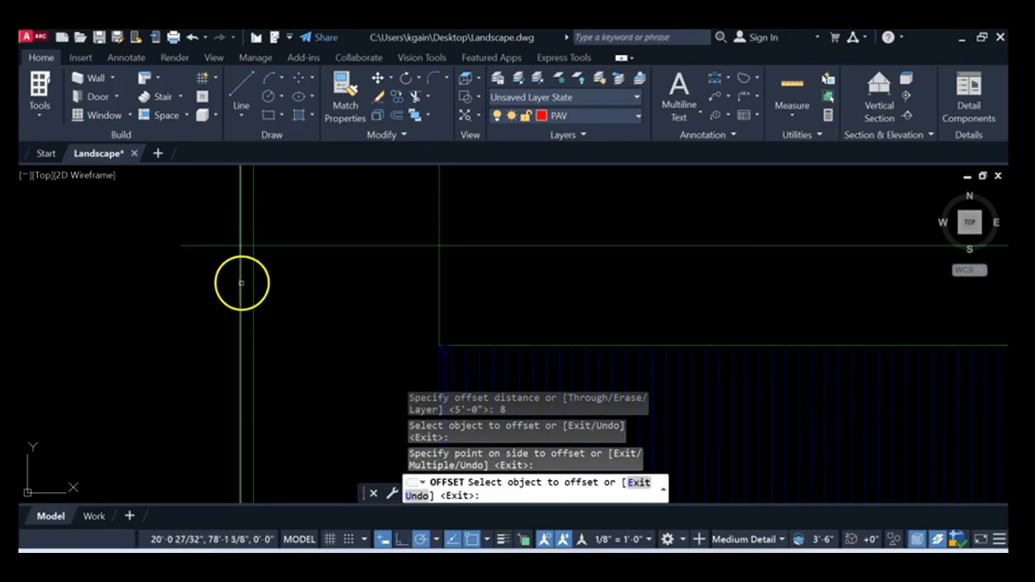
pyautogui.scroll(-5, 266, 293)
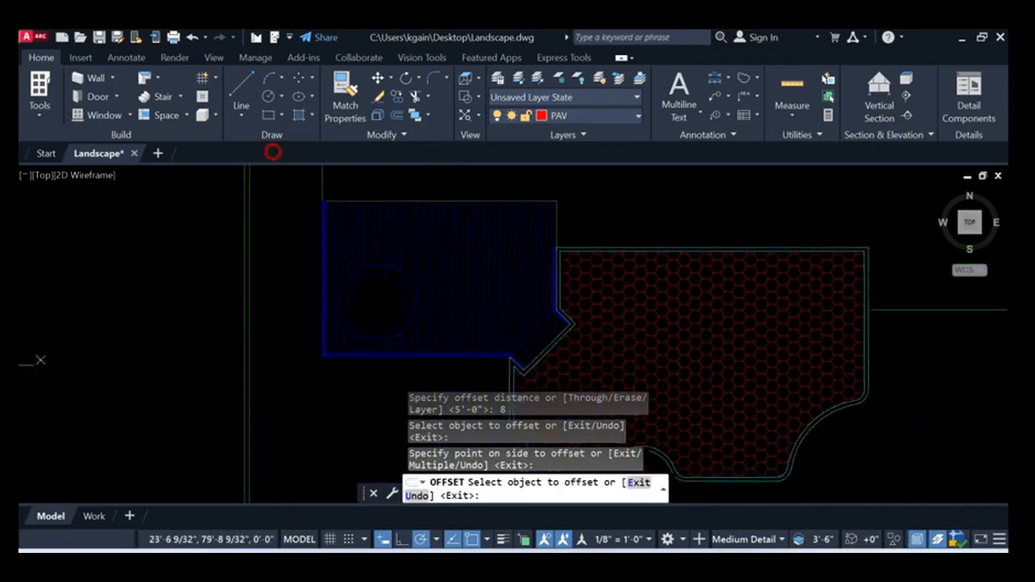
pyautogui.moveTo(277, 351); pyautogui.dragTo(266, 200, button='middle')
pyautogui.moveTo(304, 329); pyautogui.dragTo(248, 184, button='middle')
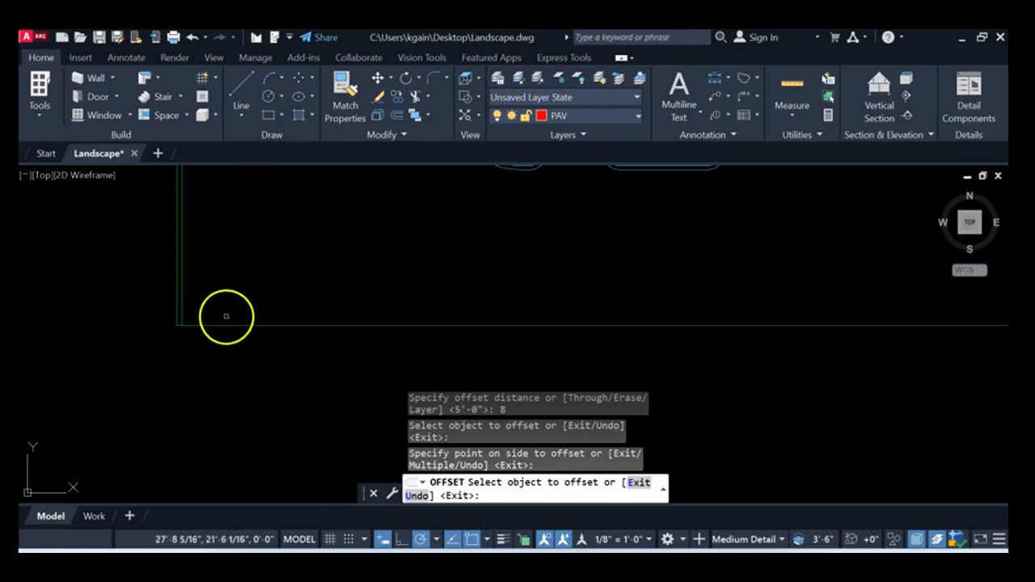
pyautogui.scroll(2, 229, 317)
pyautogui.moveTo(230, 317); pyautogui.dragTo(249, 338, button='middle')
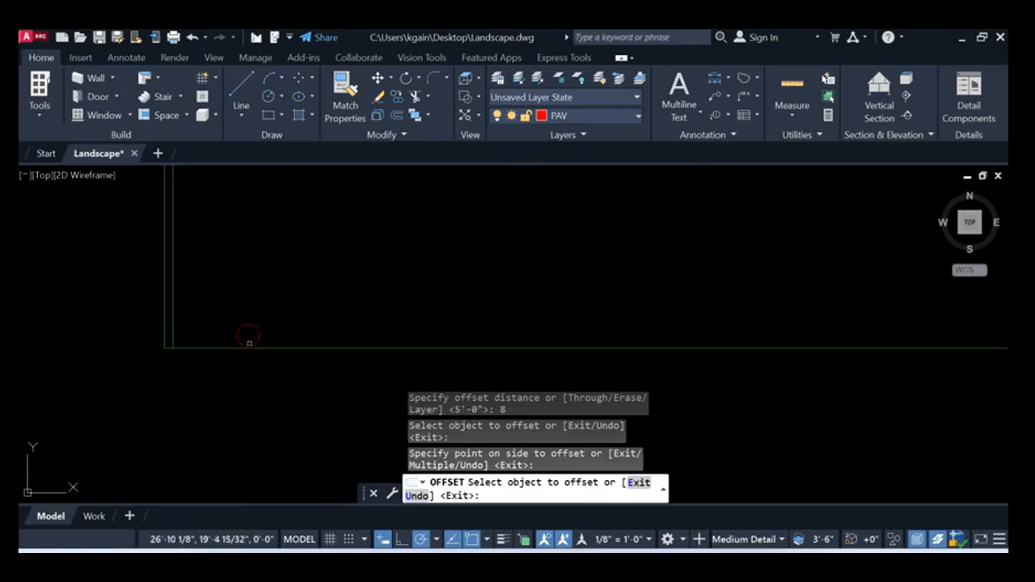
pyautogui.click(251, 347)
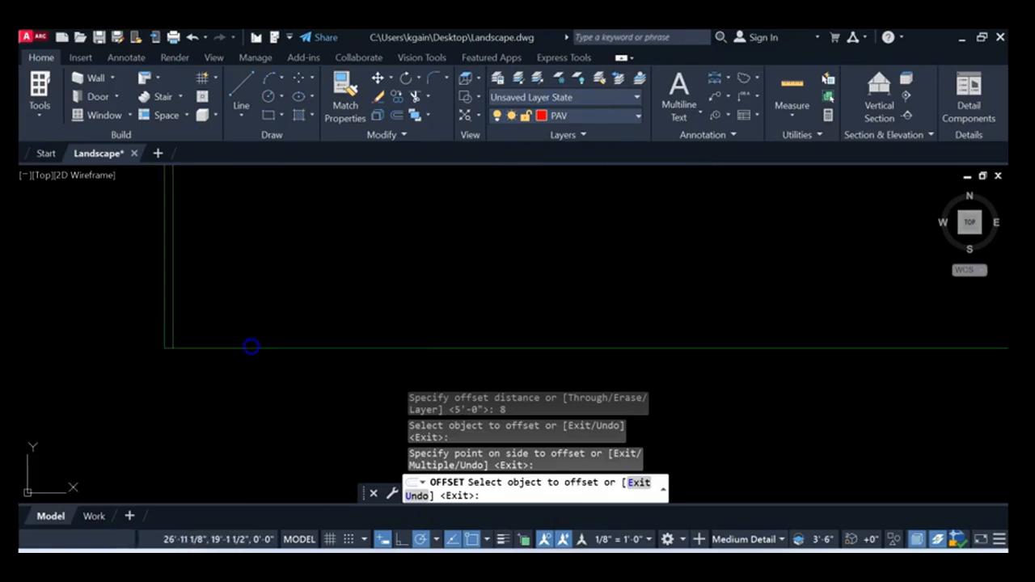
pyautogui.click(273, 286)
# Offset the right outer boundary line 8 inches inward, toward the patio
pyautogui.moveTo(518, 287); pyautogui.dragTo(237, 316, button='middle')
pyautogui.moveTo(701, 286); pyautogui.dragTo(135, 308, button='middle')
pyautogui.moveTo(539, 287); pyautogui.dragTo(305, 295, button='middle')
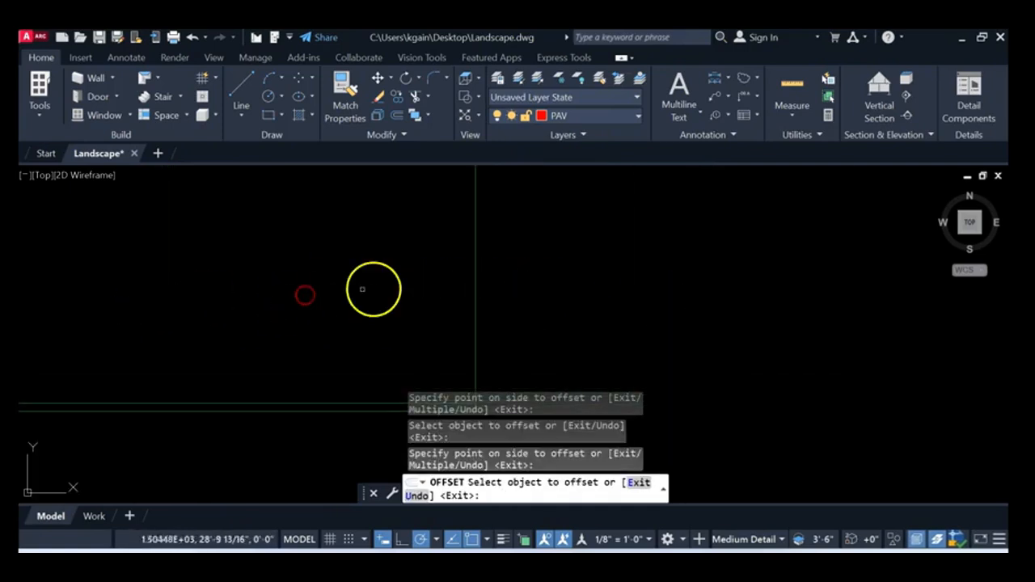
pyautogui.click(474, 275)
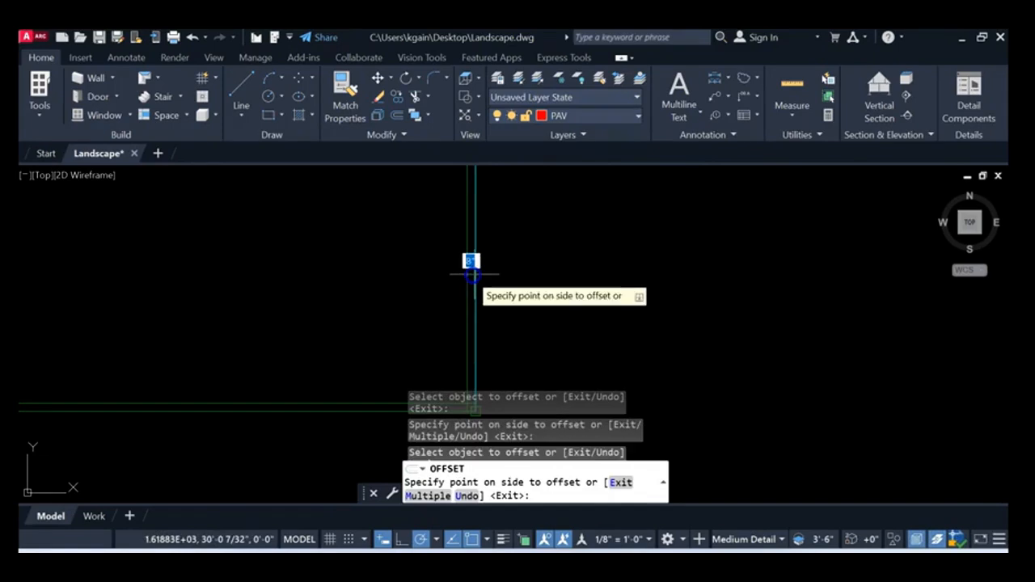
pyautogui.click(375, 270)
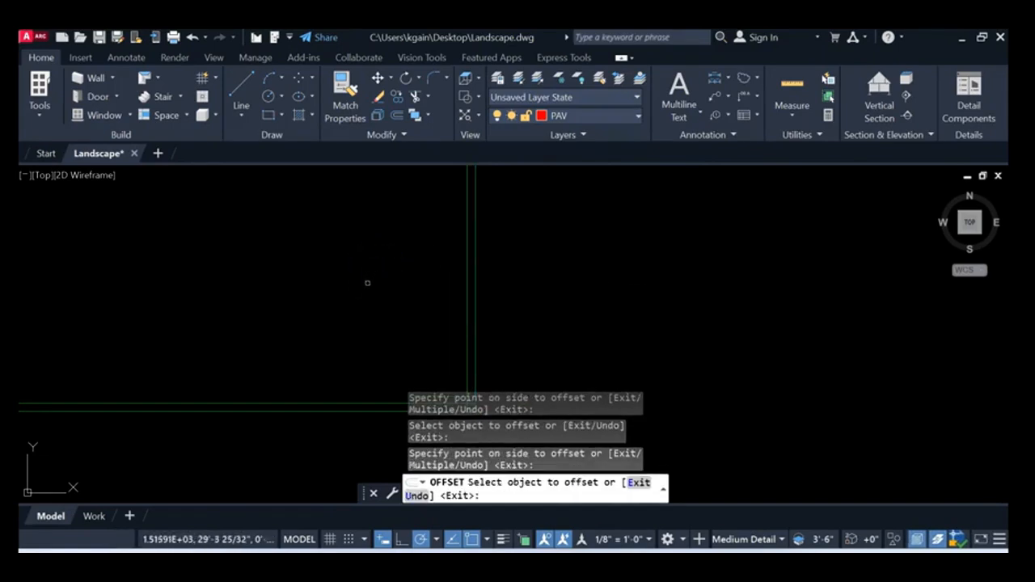
# Offset the horizontal line above the deck 2 inches downward, toward the deck
pyautogui.scroll(-2, 359, 300)
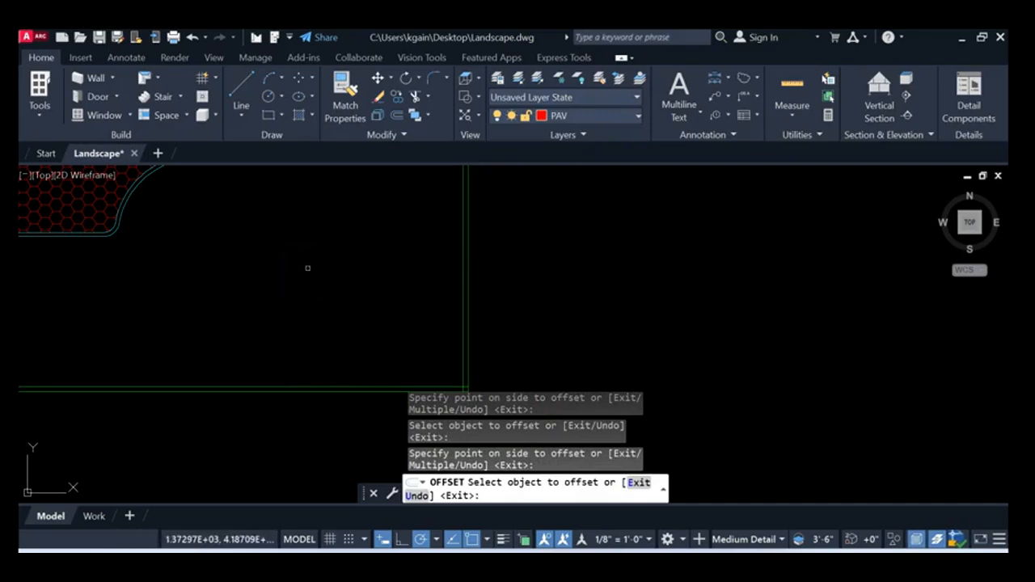
pyautogui.moveTo(247, 260); pyautogui.dragTo(577, 307, button='middle')
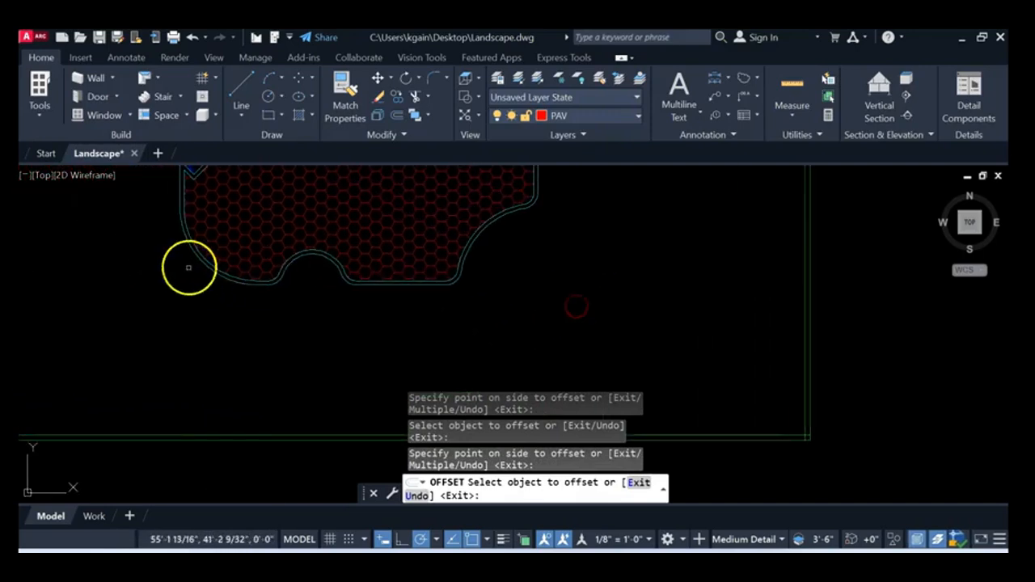
pyautogui.moveTo(190, 268); pyautogui.dragTo(391, 419, button='middle')
pyautogui.scroll(4, 179, 305)
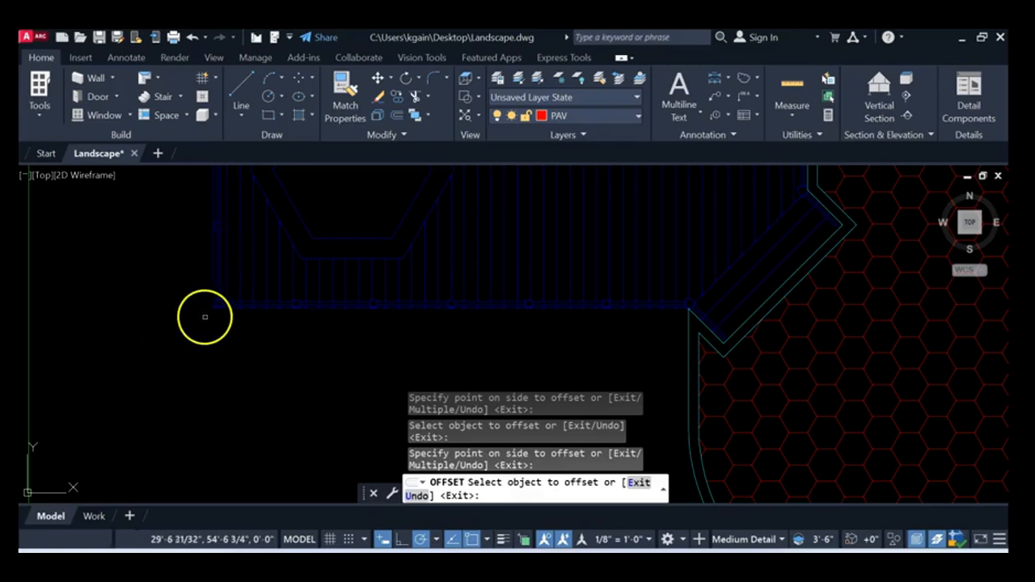
pyautogui.moveTo(219, 295); pyautogui.dragTo(263, 374, button='middle')
pyautogui.moveTo(268, 296); pyautogui.dragTo(259, 372, button='middle')
pyautogui.moveTo(264, 263); pyautogui.dragTo(224, 439, button='middle')
pyautogui.moveTo(186, 250); pyautogui.dragTo(254, 427, button='middle')
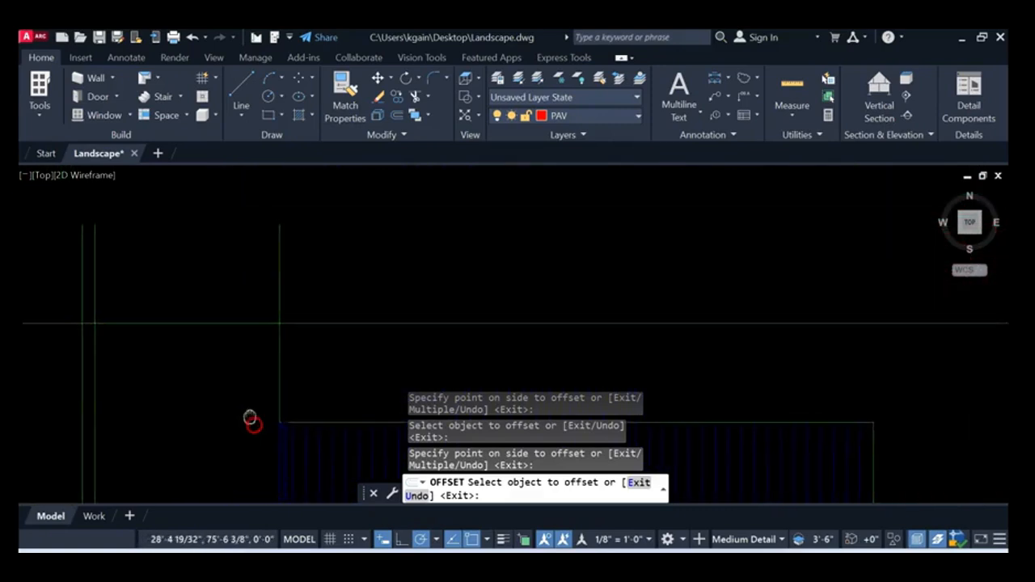
pyautogui.click(397, 118)
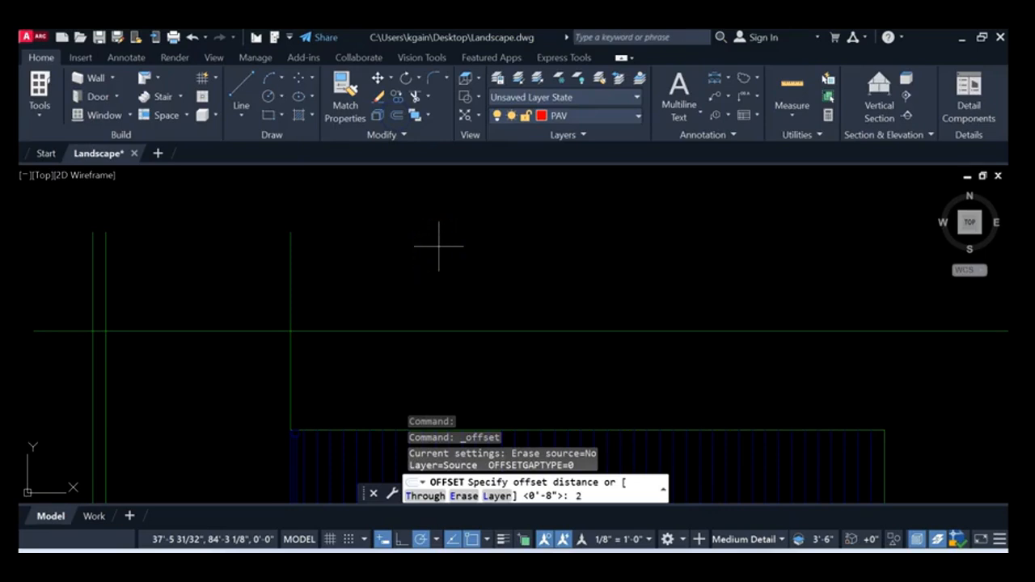
pyautogui.press('Return')
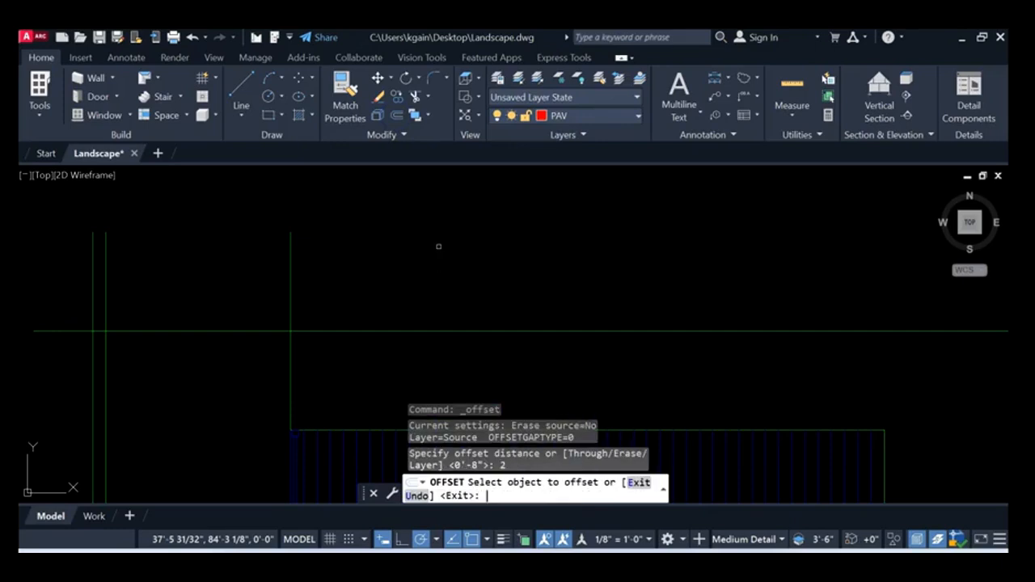
pyautogui.moveTo(342, 340); pyautogui.dragTo(364, 267, button='middle')
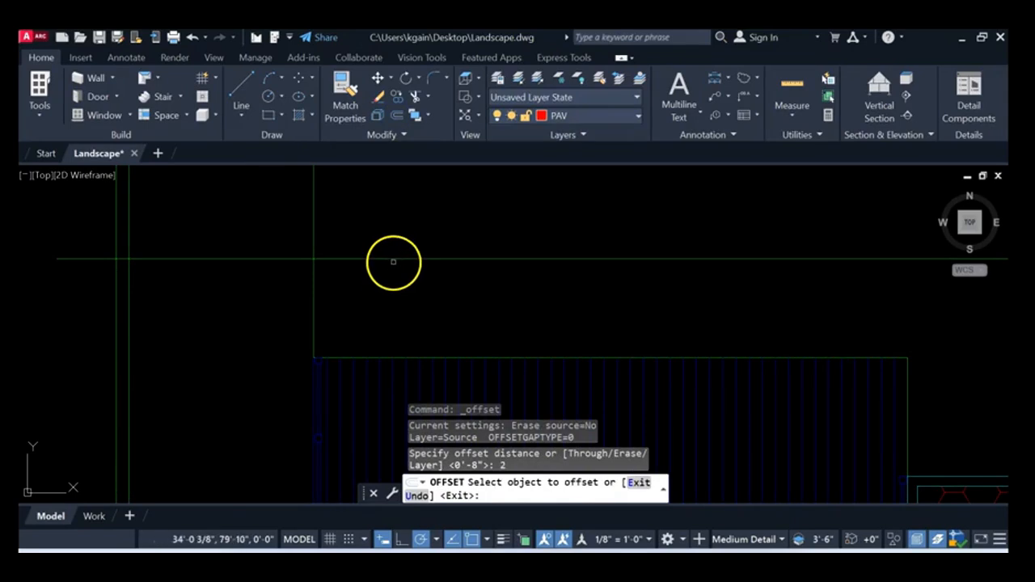
pyautogui.click(396, 260)
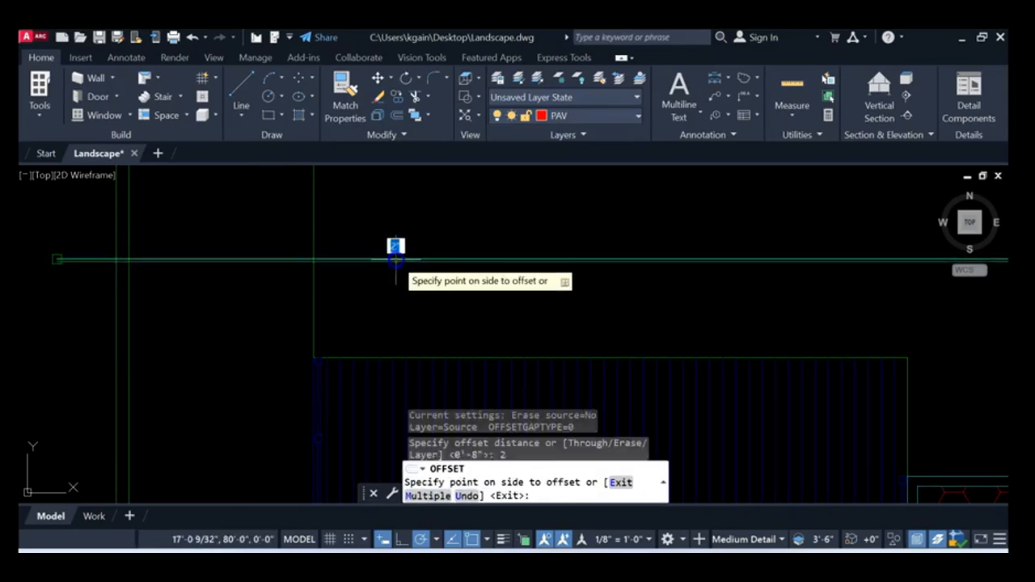
pyautogui.click(399, 308)
# Offset the inner line of the left boundary pair 2 inches inward, toward the deck
pyautogui.scroll(3, 155, 294)
pyautogui.moveTo(174, 303); pyautogui.dragTo(317, 304, button='middle')
pyautogui.scroll(2, 314, 302)
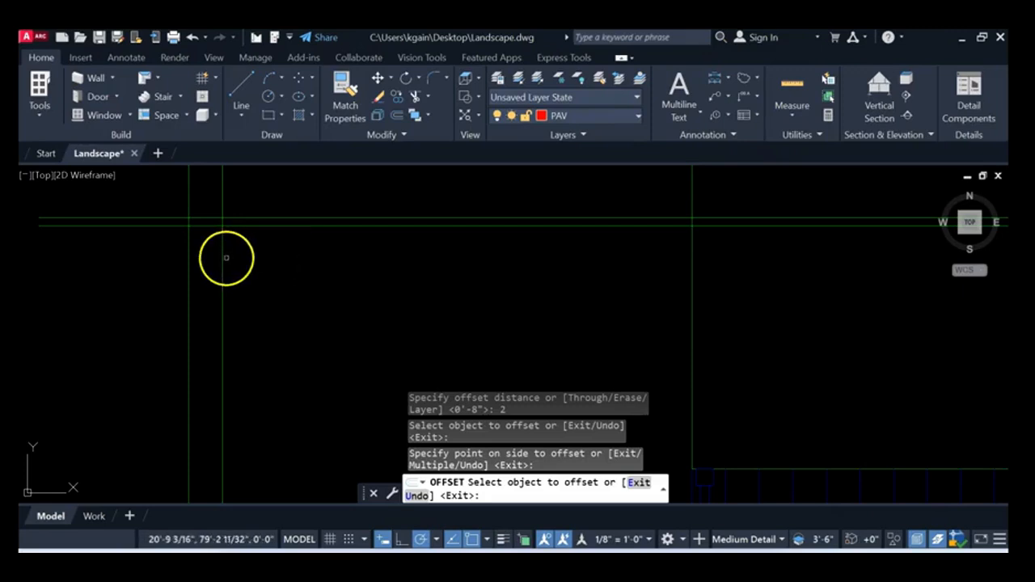
pyautogui.click(221, 262)
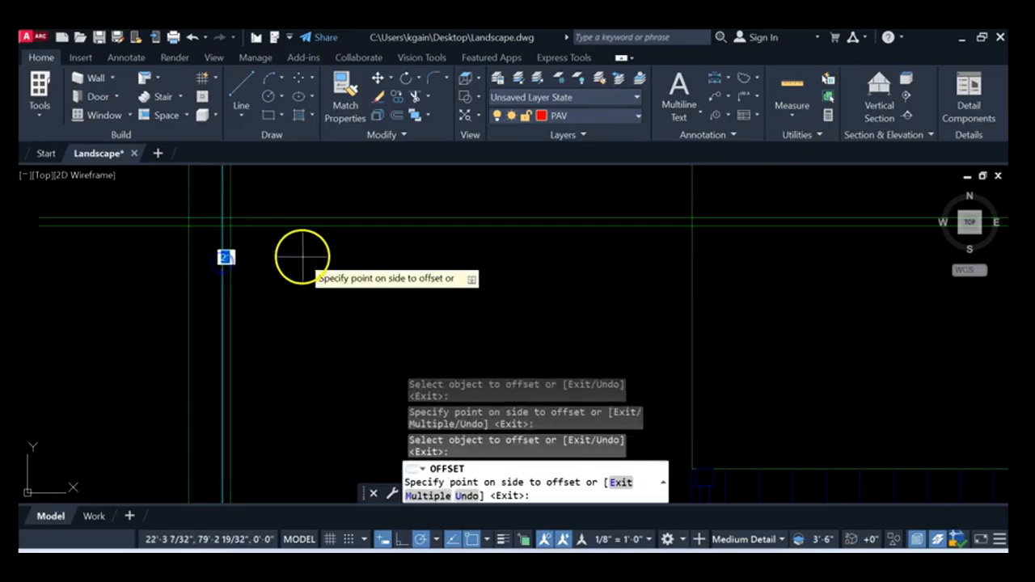
pyautogui.click(302, 258)
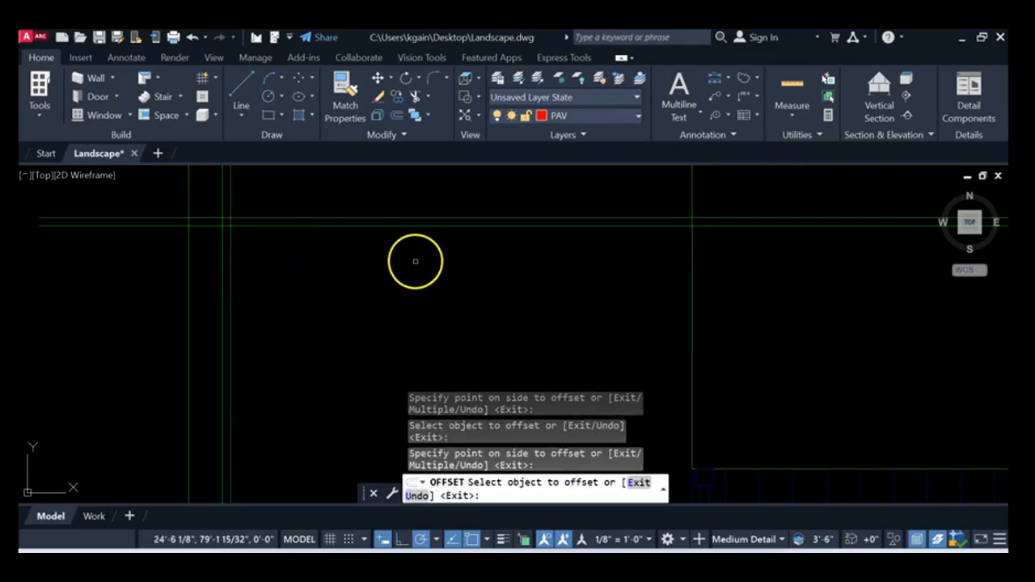
# Offset the inner line of the bottom boundary pair 2 inches upward into the yard
pyautogui.scroll(-6, 416, 262)
pyautogui.moveTo(416, 261); pyautogui.dragTo(403, 36, button='middle')
pyautogui.moveTo(400, 292)
pyautogui.mouseDown(button='middle')
pyautogui.moveTo(357, 37)
pyautogui.moveTo(322, 65)
pyautogui.mouseUp(button='middle')
pyautogui.scroll(2, 259, 336)
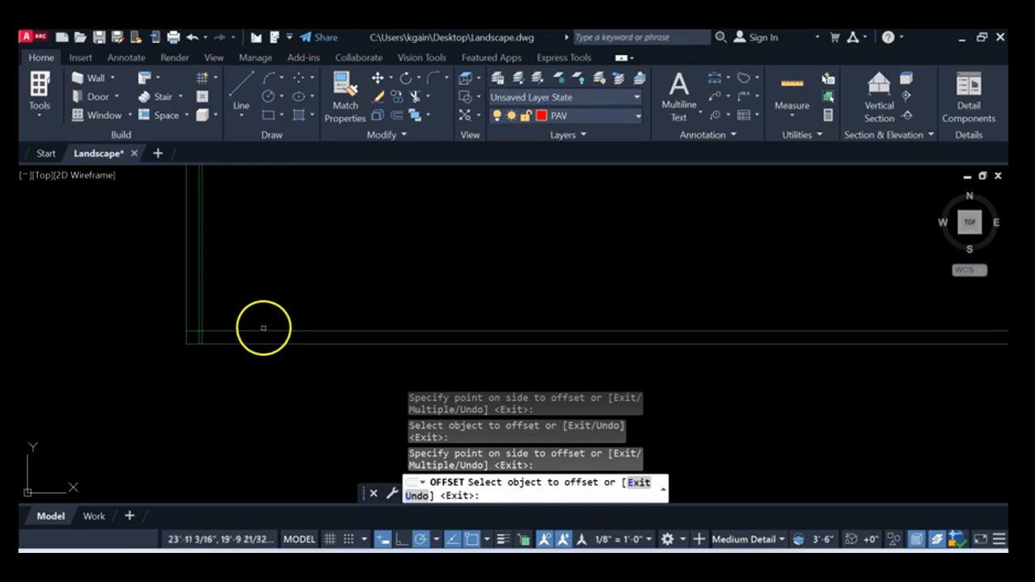
pyautogui.click(270, 329)
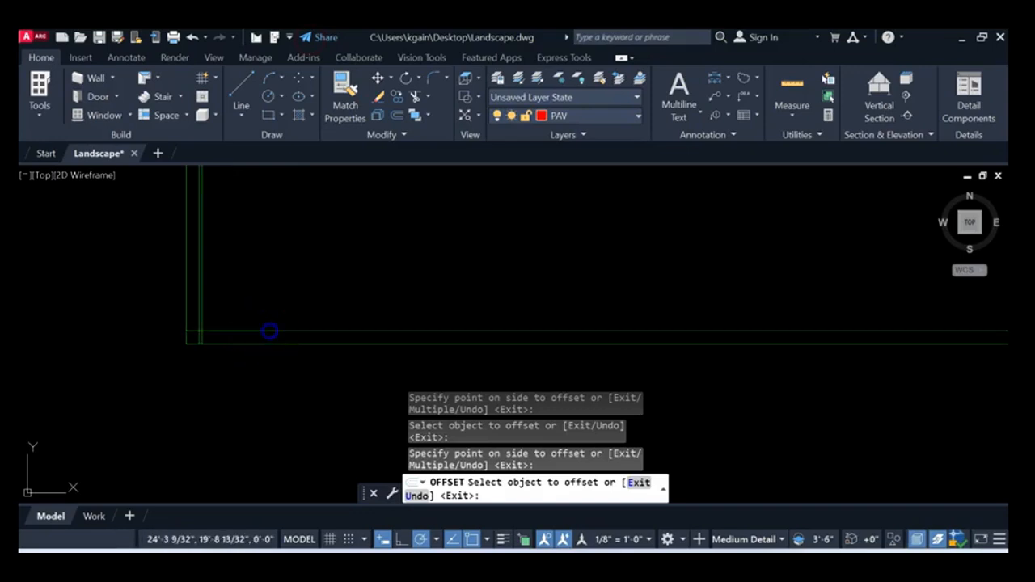
pyautogui.click(307, 245)
# Offset the inner line of the right boundary pair 2 inches inward, toward the patio
pyautogui.scroll(-2, 507, 246)
pyautogui.moveTo(511, 257); pyautogui.dragTo(19, 315, button='middle')
pyautogui.moveTo(516, 289)
pyautogui.mouseDown(button='middle')
pyautogui.moveTo(23, 314)
pyautogui.moveTo(19, 335)
pyautogui.mouseUp(button='middle')
pyautogui.moveTo(581, 308); pyautogui.dragTo(497, 312, button='middle')
pyautogui.scroll(2, 528, 339)
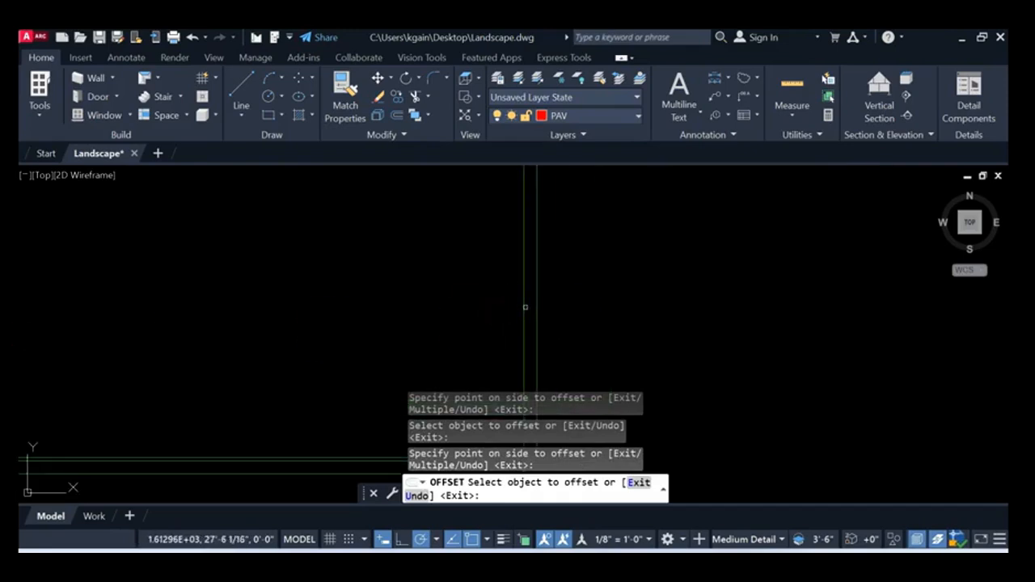
pyautogui.click(523, 305)
pyautogui.click(398, 308)
# Trim away the double horizontal line between the two vertical building lines above the deck and patio
pyautogui.scroll(-2, 428, 264)
pyautogui.moveTo(408, 258)
pyautogui.mouseDown(button='middle')
pyautogui.moveTo(488, 292)
pyautogui.moveTo(404, 328)
pyautogui.mouseUp(button='middle')
pyautogui.moveTo(351, 254); pyautogui.dragTo(460, 379, button='middle')
pyautogui.moveTo(530, 208); pyautogui.dragTo(526, 372, button='middle')
pyautogui.moveTo(569, 256); pyautogui.dragTo(611, 367, button='middle')
pyautogui.moveTo(465, 292); pyautogui.dragTo(490, 388, button='middle')
pyautogui.moveTo(400, 282); pyautogui.dragTo(793, 245, button='middle')
pyautogui.moveTo(451, 263); pyautogui.dragTo(774, 311, button='middle')
pyautogui.moveTo(386, 299); pyautogui.dragTo(515, 301, button='middle')
pyautogui.scroll(-4, 518, 287)
pyautogui.moveTo(553, 266); pyautogui.dragTo(418, 245, button='middle')
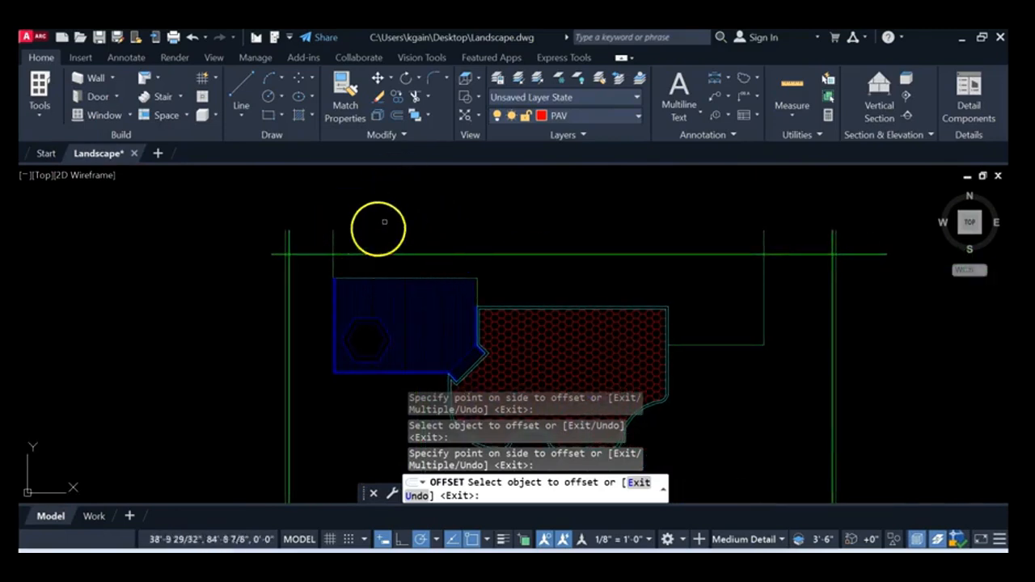
pyautogui.scroll(4, 404, 279)
pyautogui.moveTo(410, 268); pyautogui.dragTo(525, 293, button='middle')
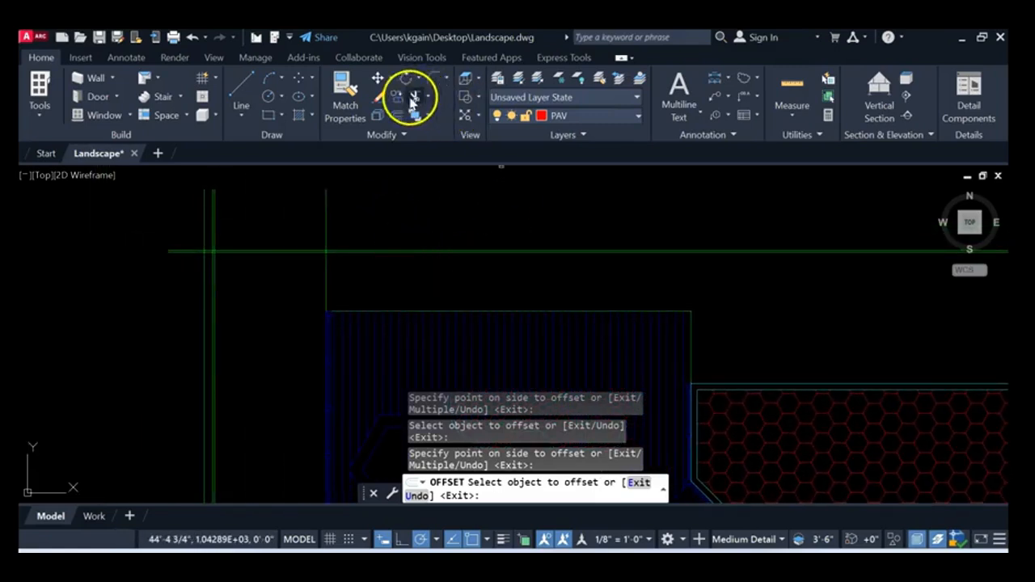
pyautogui.click(415, 96)
pyautogui.scroll(-3, 548, 208)
pyautogui.moveTo(548, 208)
pyautogui.mouseDown(button='middle')
pyautogui.moveTo(394, 231)
pyautogui.moveTo(267, 235)
pyautogui.mouseUp(button='middle')
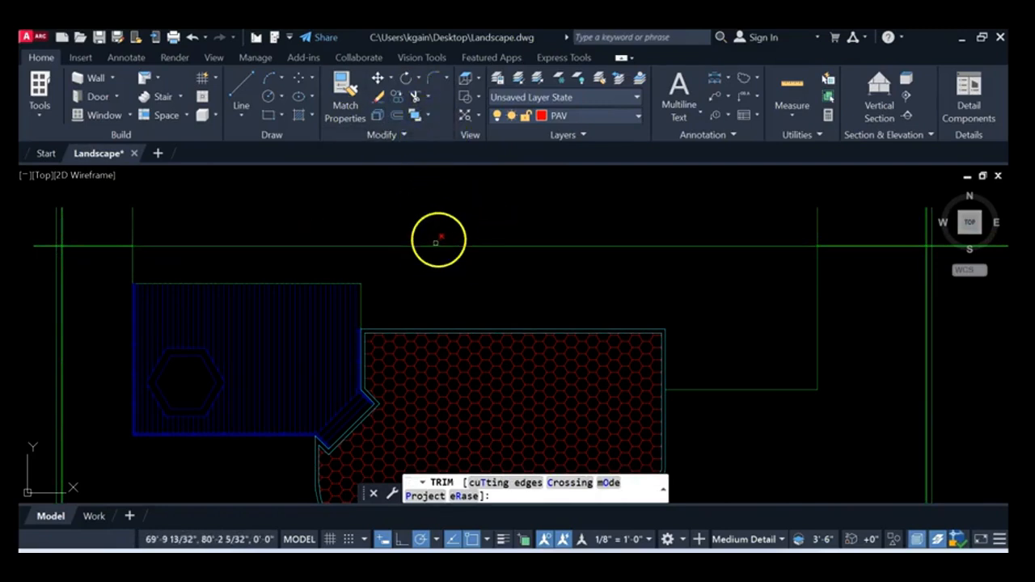
pyautogui.click(458, 229)
pyautogui.click(441, 252)
pyautogui.press('Return')
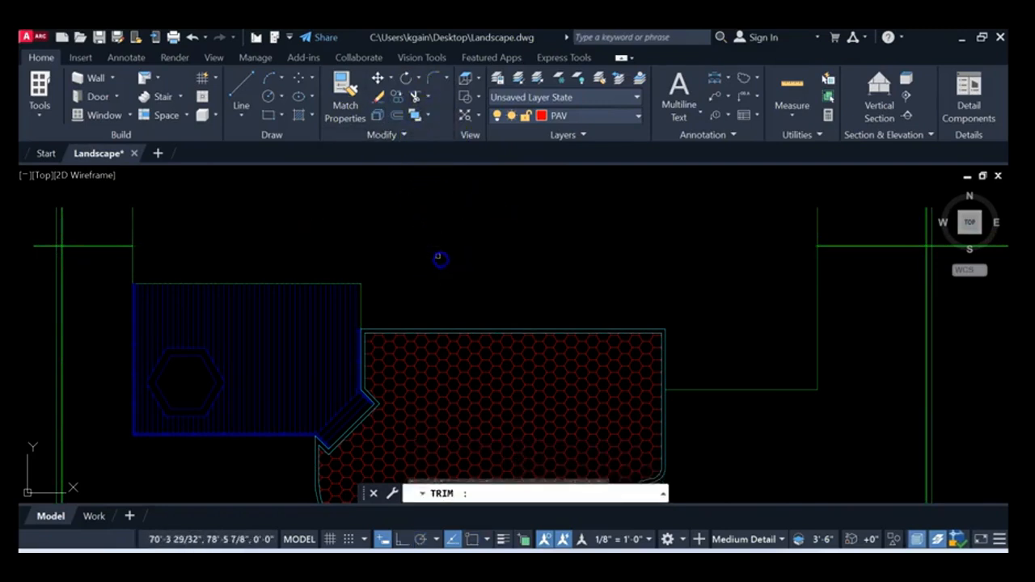
pyautogui.click(443, 240)
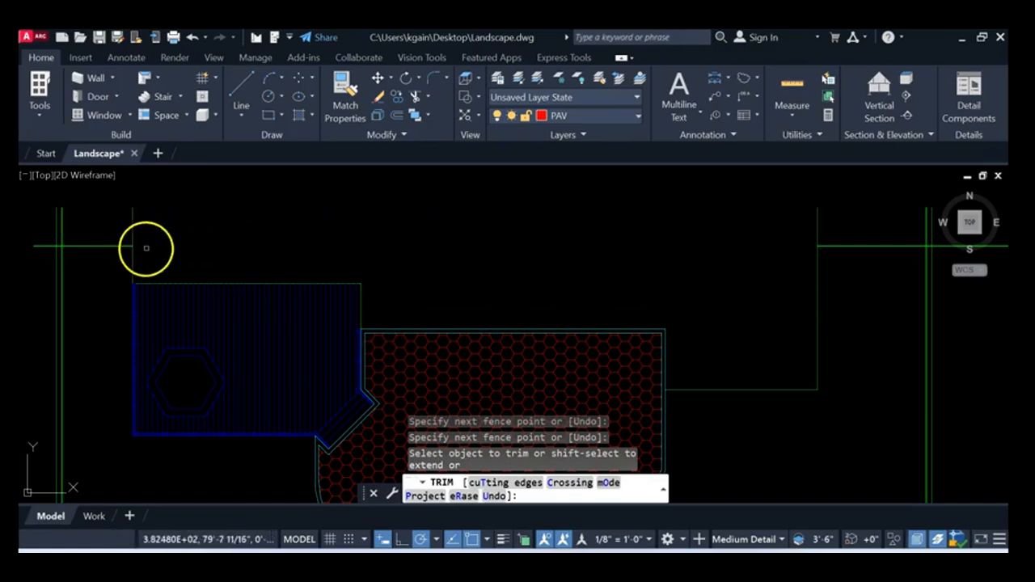
# Trim the overhanging ends at the fence's upper-left corner so the two lines form a clean corner inside the boundary
pyautogui.moveTo(261, 259); pyautogui.dragTo(513, 254, button='middle')
pyautogui.scroll(6, 324, 250)
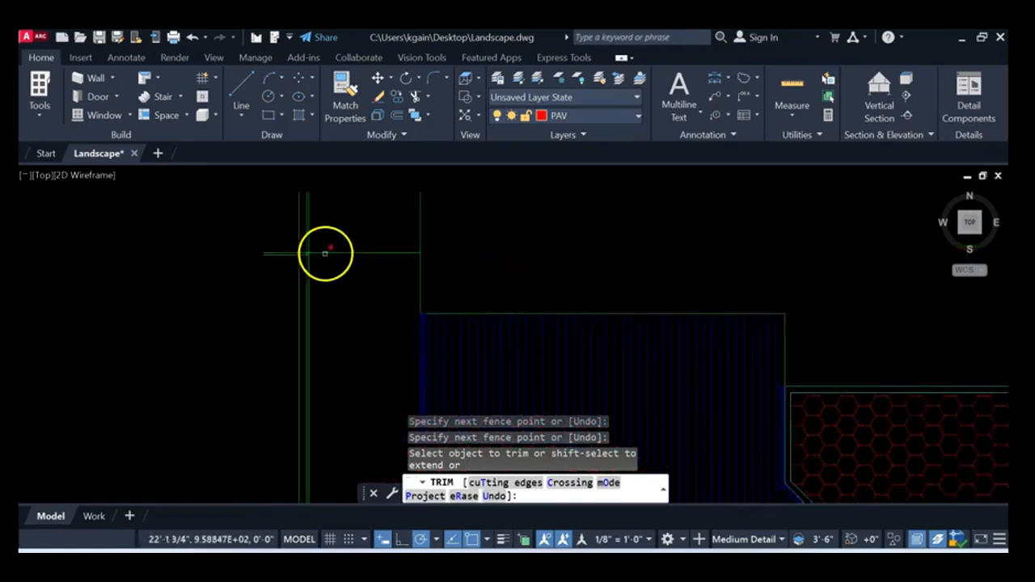
pyautogui.moveTo(307, 245)
pyautogui.mouseDown(button='middle')
pyautogui.moveTo(349, 288)
pyautogui.moveTo(368, 334)
pyautogui.mouseUp(button='middle')
pyautogui.moveTo(355, 277); pyautogui.dragTo(367, 295, button='middle')
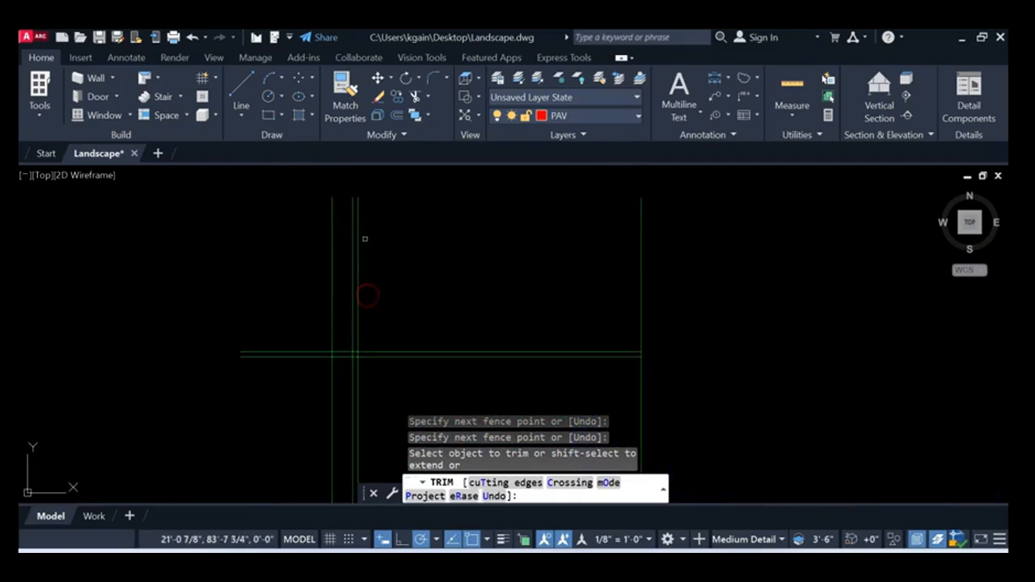
pyautogui.moveTo(370, 232)
pyautogui.mouseDown()
pyautogui.moveTo(351, 240)
pyautogui.moveTo(378, 276)
pyautogui.mouseUp()
pyautogui.moveTo(327, 359); pyautogui.dragTo(312, 254, button='middle')
pyautogui.scroll(2, 359, 221)
pyautogui.moveTo(312, 220); pyautogui.dragTo(290, 254)
pyautogui.moveTo(358, 220)
pyautogui.mouseDown()
pyautogui.moveTo(354, 272)
pyautogui.moveTo(344, 240)
pyautogui.moveTo(328, 270)
pyautogui.mouseUp()
pyautogui.scroll(6, 388, 253)
pyautogui.scroll(-2, 351, 267)
pyautogui.scroll(-4, 427, 305)
pyautogui.moveTo(490, 320); pyautogui.dragTo(352, 291, button='middle')
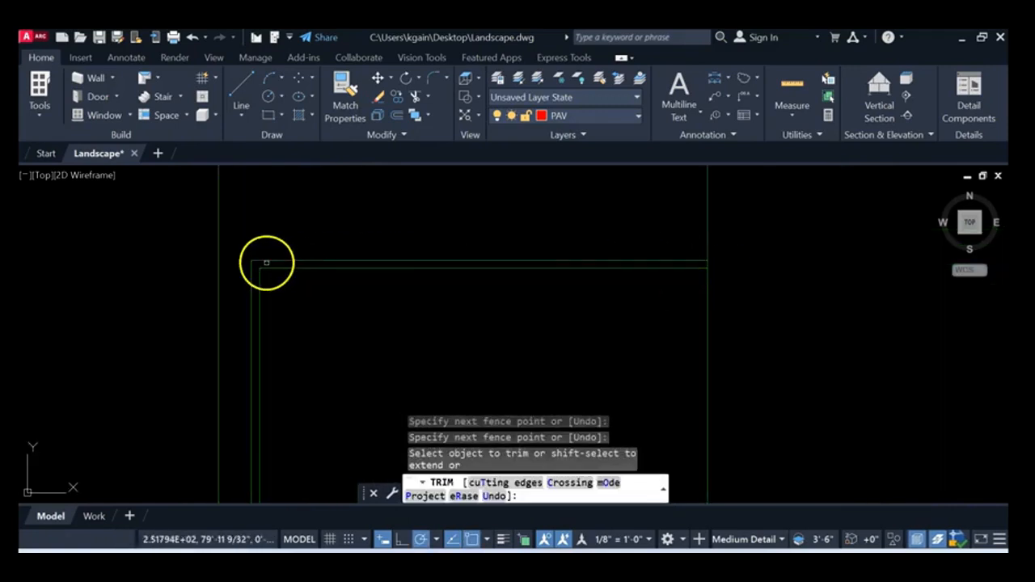
# Trim the crossing line ends at the fence's lower-left corner so both lines meet cleanly inside the boundary
pyautogui.scroll(-4, 332, 394)
pyautogui.moveTo(333, 393); pyautogui.dragTo(294, 92, button='middle')
pyautogui.moveTo(271, 335); pyautogui.dragTo(264, 65, button='middle')
pyautogui.moveTo(270, 287); pyautogui.dragTo(250, 106, button='middle')
pyautogui.moveTo(269, 360); pyautogui.dragTo(250, 138, button='middle')
pyautogui.moveTo(253, 297); pyautogui.dragTo(256, 112, button='middle')
pyautogui.moveTo(273, 333); pyautogui.dragTo(289, 171, button='middle')
pyautogui.scroll(4, 211, 278)
pyautogui.moveTo(256, 268); pyautogui.dragTo(229, 344, button='middle')
pyautogui.scroll(4, 218, 304)
pyautogui.moveTo(224, 243); pyautogui.dragTo(206, 309)
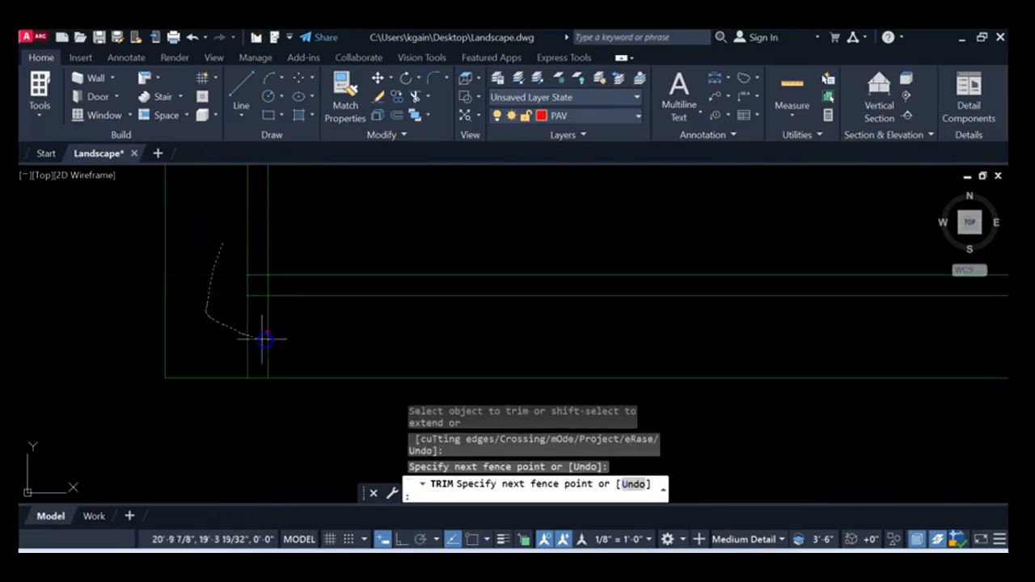
pyautogui.moveTo(263, 338); pyautogui.dragTo(290, 301)
pyautogui.click(267, 287)
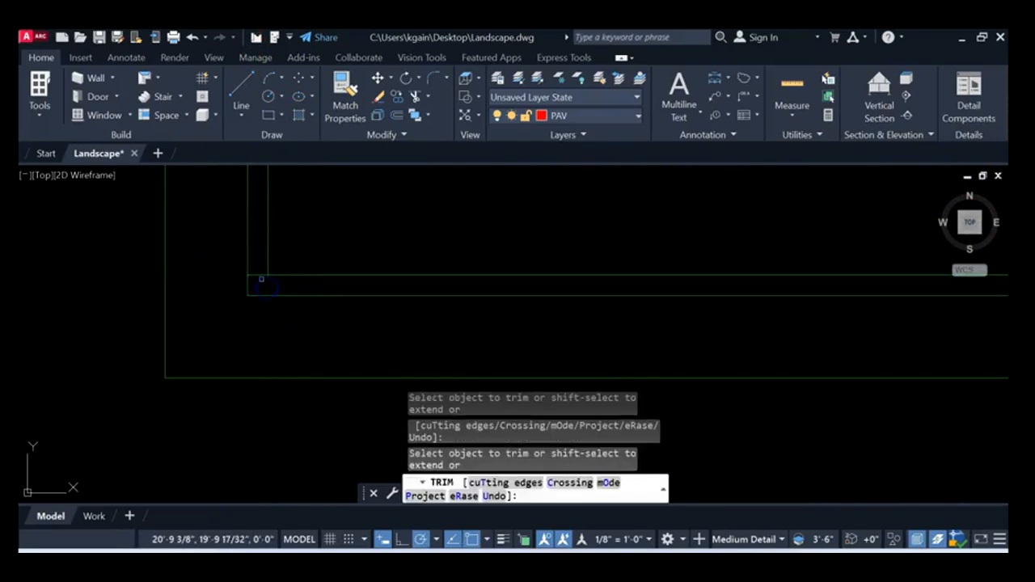
# Trim the crossing line ends at the fence's lower-right corner so both lines meet cleanly inside the boundary
pyautogui.scroll(-4, 374, 295)
pyautogui.moveTo(489, 312); pyautogui.dragTo(162, 303, button='middle')
pyautogui.scroll(-4, 251, 306)
pyautogui.moveTo(748, 309); pyautogui.dragTo(98, 307, button='middle')
pyautogui.moveTo(421, 324); pyautogui.dragTo(99, 326, button='middle')
pyautogui.moveTo(626, 322); pyautogui.dragTo(21, 335, button='middle')
pyautogui.moveTo(600, 333); pyautogui.dragTo(208, 344, button='middle')
pyautogui.scroll(4, 465, 314)
pyautogui.scroll(4, 552, 284)
pyautogui.moveTo(552, 283); pyautogui.dragTo(359, 209, button='middle')
pyautogui.moveTo(444, 253)
pyautogui.mouseDown()
pyautogui.moveTo(430, 314)
pyautogui.moveTo(360, 333)
pyautogui.mouseUp()
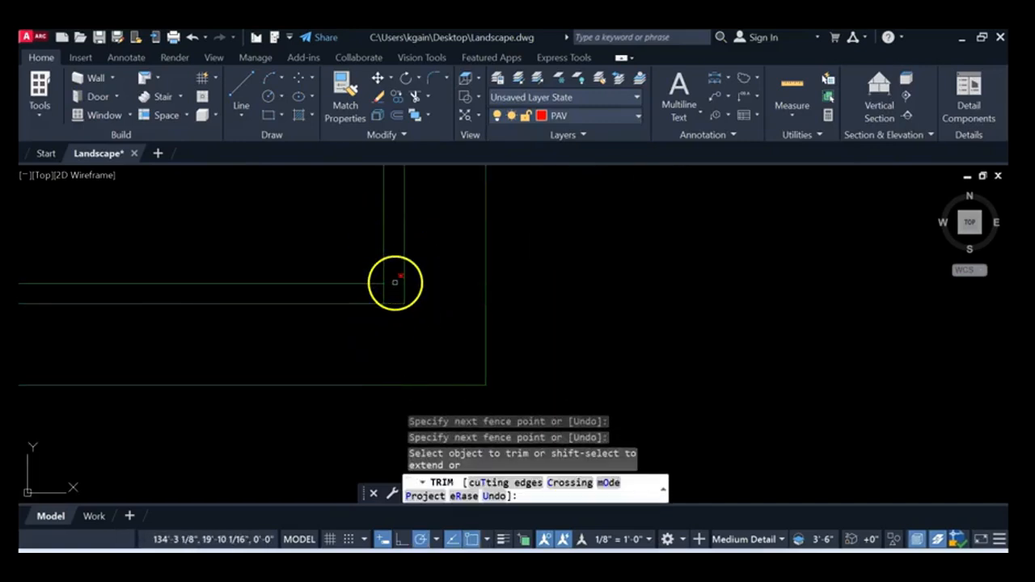
pyautogui.click(394, 282)
# Trim the overhanging and crossing line ends at the fence's upper-right corner, leaving a clean double-line corner
pyautogui.scroll(-10, 445, 235)
pyautogui.moveTo(397, 227); pyautogui.dragTo(353, 423, button='middle')
pyautogui.moveTo(358, 257)
pyautogui.mouseDown(button='middle')
pyautogui.moveTo(341, 473)
pyautogui.moveTo(348, 497)
pyautogui.mouseUp(button='middle')
pyautogui.moveTo(340, 279); pyautogui.dragTo(337, 416, button='middle')
pyautogui.scroll(11, 381, 321)
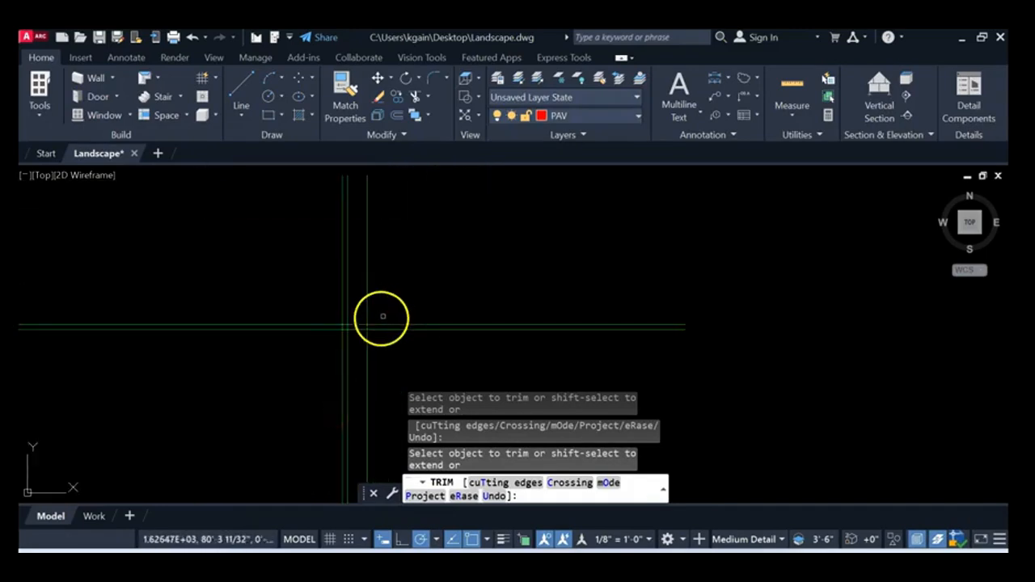
pyautogui.click(422, 294)
pyautogui.click(352, 430)
pyautogui.click(255, 318)
pyautogui.click(258, 414)
pyautogui.moveTo(259, 350); pyautogui.dragTo(331, 351, button='middle')
pyautogui.click(318, 314)
pyautogui.click(240, 318)
pyautogui.scroll(4, 291, 403)
pyautogui.click(292, 324)
pyautogui.click(291, 361)
pyautogui.click(287, 314)
pyautogui.click(245, 313)
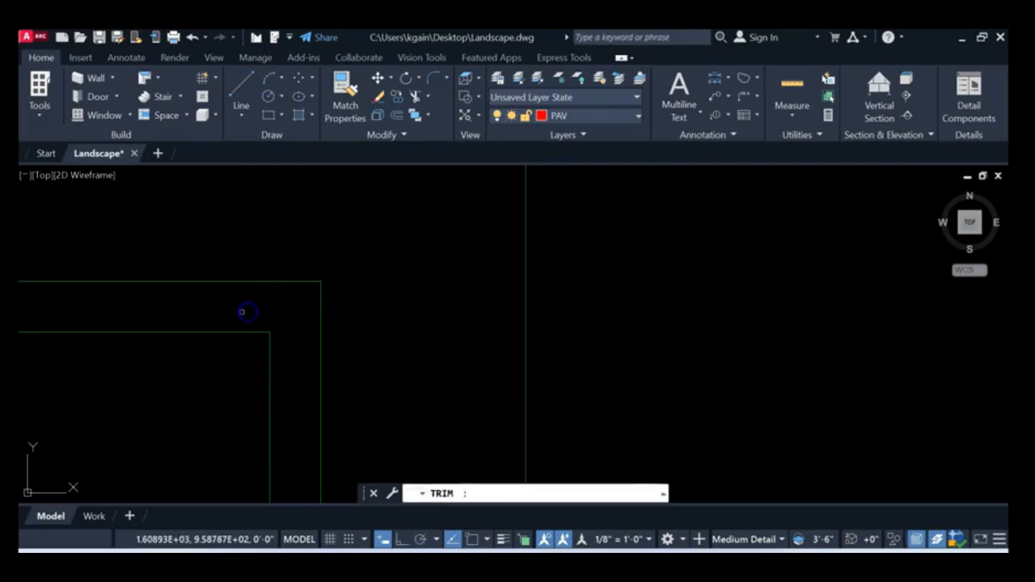
# End trimming and review the complete fence outline across the whole drawing
pyautogui.scroll(-4, 249, 316)
pyautogui.moveTo(250, 322); pyautogui.dragTo(381, 326, button='middle')
pyautogui.scroll(-2, 352, 361)
pyautogui.moveTo(232, 400)
pyautogui.mouseDown(button='middle')
pyautogui.moveTo(476, 351)
pyautogui.moveTo(452, 317)
pyautogui.moveTo(516, 254)
pyautogui.mouseUp(button='middle')
pyautogui.scroll(-4, 353, 381)
pyautogui.moveTo(251, 348); pyautogui.dragTo(371, 339, button='middle')
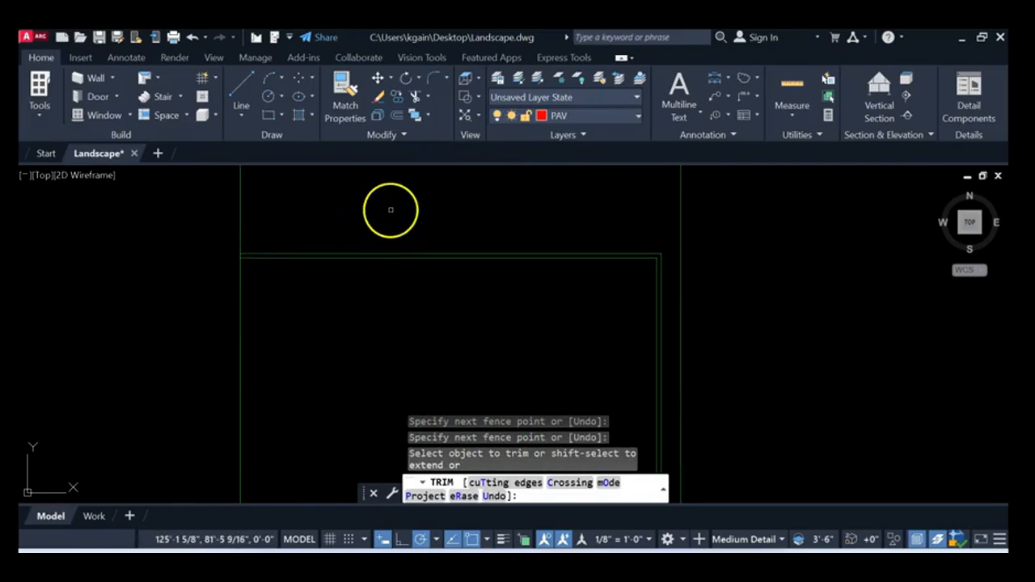
pyautogui.press('Escape')
pyautogui.scroll(-5, 391, 220)
pyautogui.moveTo(396, 298); pyautogui.dragTo(501, 232, button='middle')
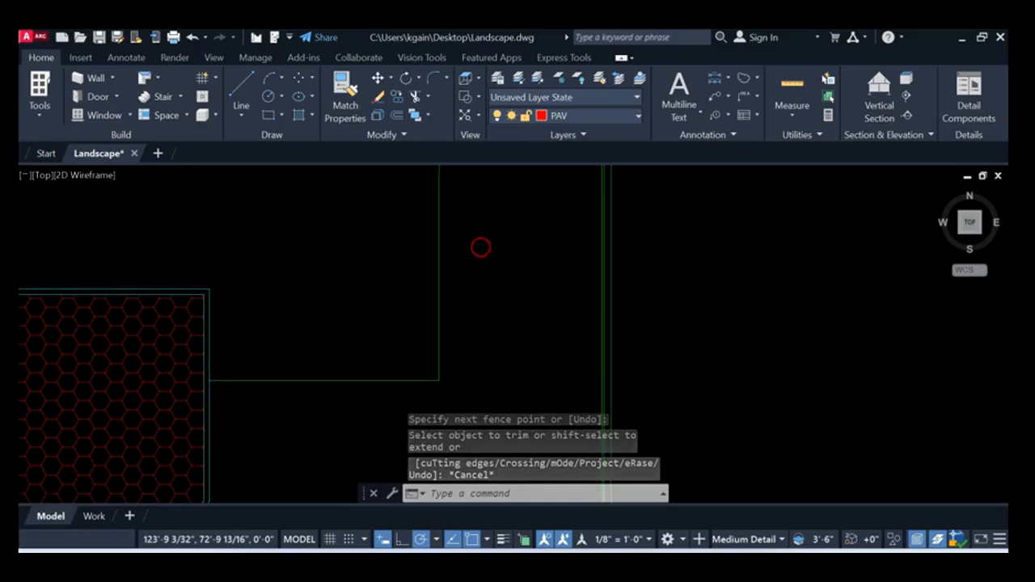
pyautogui.middleClick(483, 247)
pyautogui.middleClick(483, 247)
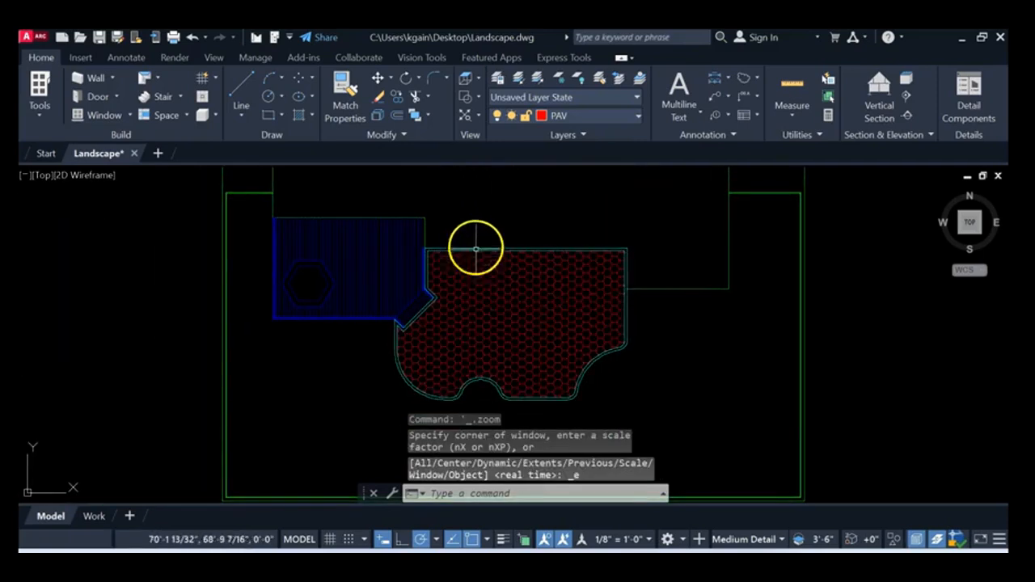
# Make BLDG the current layer, with the fence's lower-left corner in view
pyautogui.scroll(8, 305, 339)
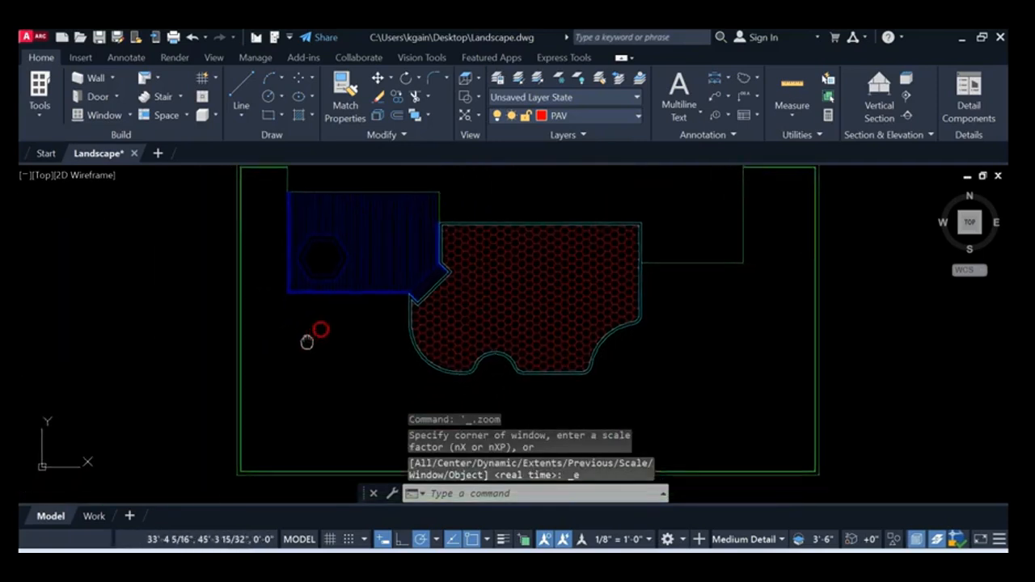
pyautogui.scroll(4, 354, 292)
pyautogui.moveTo(354, 292)
pyautogui.mouseDown(button='middle')
pyautogui.moveTo(428, 323)
pyautogui.moveTo(356, 340)
pyautogui.moveTo(390, 281)
pyautogui.mouseUp(button='middle')
pyautogui.scroll(4, 405, 321)
pyautogui.moveTo(451, 207); pyautogui.dragTo(425, 204, button='middle')
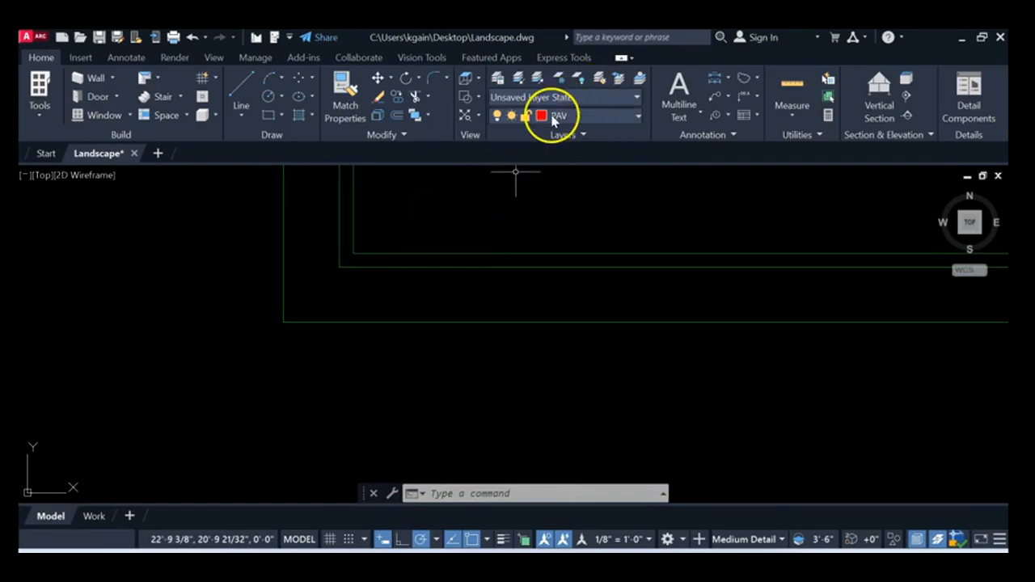
pyautogui.click(637, 119)
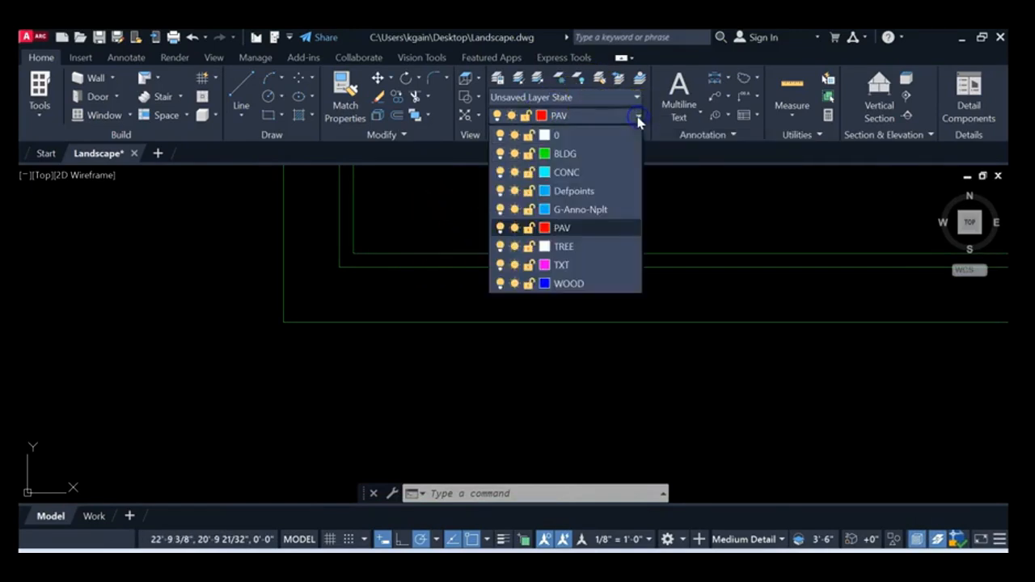
pyautogui.click(577, 149)
pyautogui.moveTo(169, 266); pyautogui.dragTo(226, 241, button='middle')
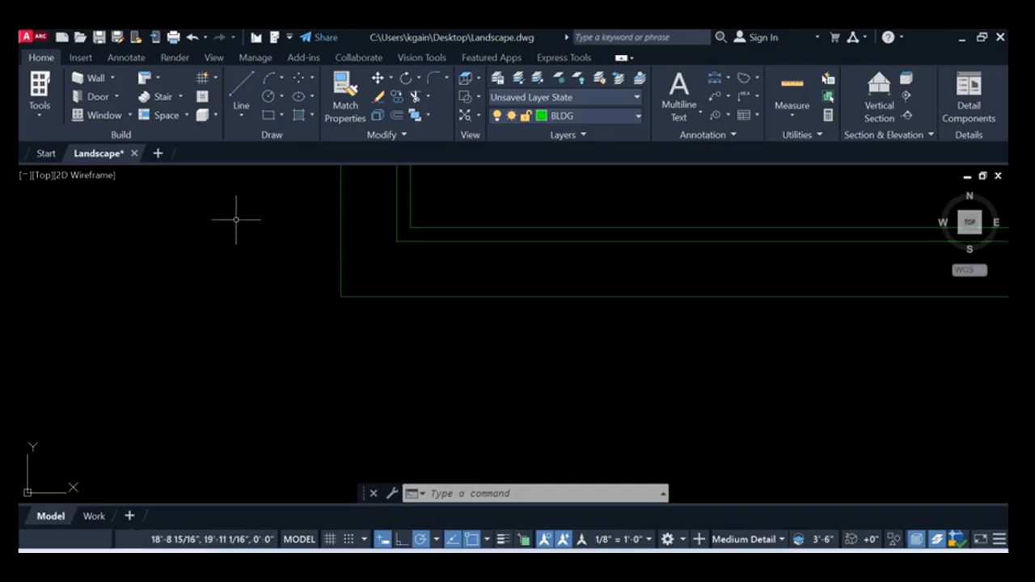
# Examine the fence's run around the yard, returning to the lower-left boundary corner
pyautogui.scroll(-2, 563, 221)
pyautogui.moveTo(562, 216); pyautogui.dragTo(439, 423, button='middle')
pyautogui.moveTo(489, 276); pyautogui.dragTo(429, 455, button='middle')
pyautogui.scroll(-4, 481, 270)
pyautogui.moveTo(508, 224); pyautogui.dragTo(351, 462, button='middle')
pyautogui.moveTo(444, 271); pyautogui.dragTo(365, 522, button='middle')
pyautogui.moveTo(442, 325)
pyautogui.mouseDown(button='middle')
pyautogui.moveTo(455, 439)
pyautogui.moveTo(471, 423)
pyautogui.mouseUp(button='middle')
pyautogui.moveTo(356, 372)
pyautogui.mouseDown(button='middle')
pyautogui.moveTo(490, 131)
pyautogui.moveTo(494, 77)
pyautogui.mouseUp(button='middle')
pyautogui.moveTo(432, 330); pyautogui.dragTo(412, 77, button='middle')
pyautogui.scroll(5, 435, 216)
pyautogui.moveTo(439, 222); pyautogui.dragTo(498, 351, button='middle')
pyautogui.scroll(5, 449, 328)
pyautogui.moveTo(471, 308); pyautogui.dragTo(467, 279, button='middle')
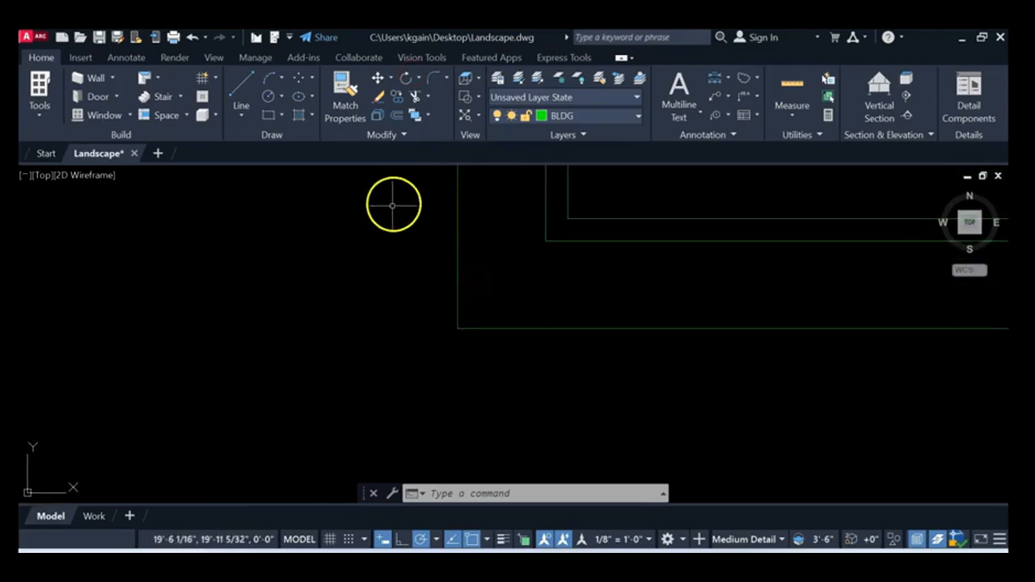
# Draw a 4" by 4" square post in the empty area outside the yard's lower-left boundary corner
pyautogui.click(269, 117)
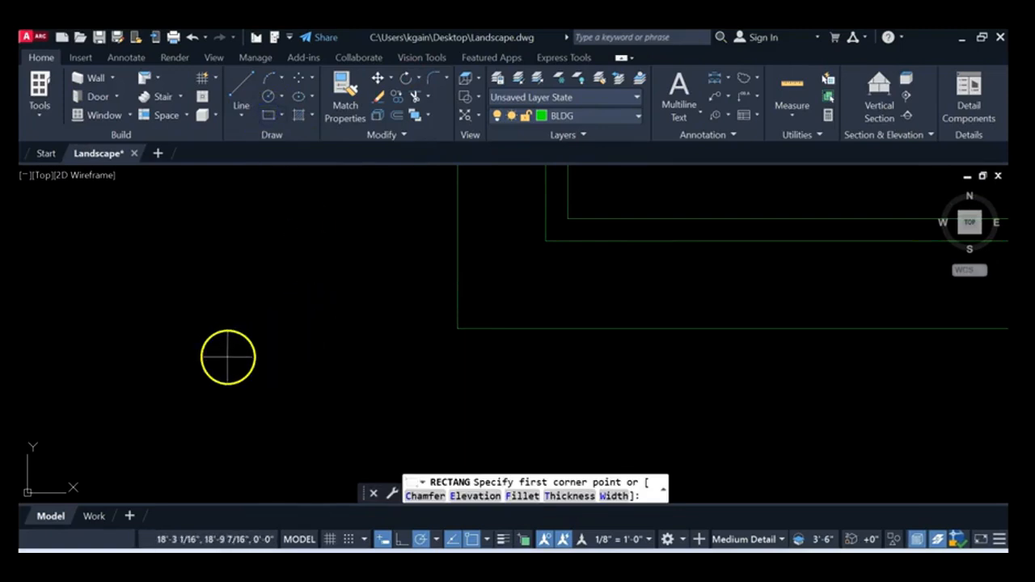
pyautogui.click(161, 385)
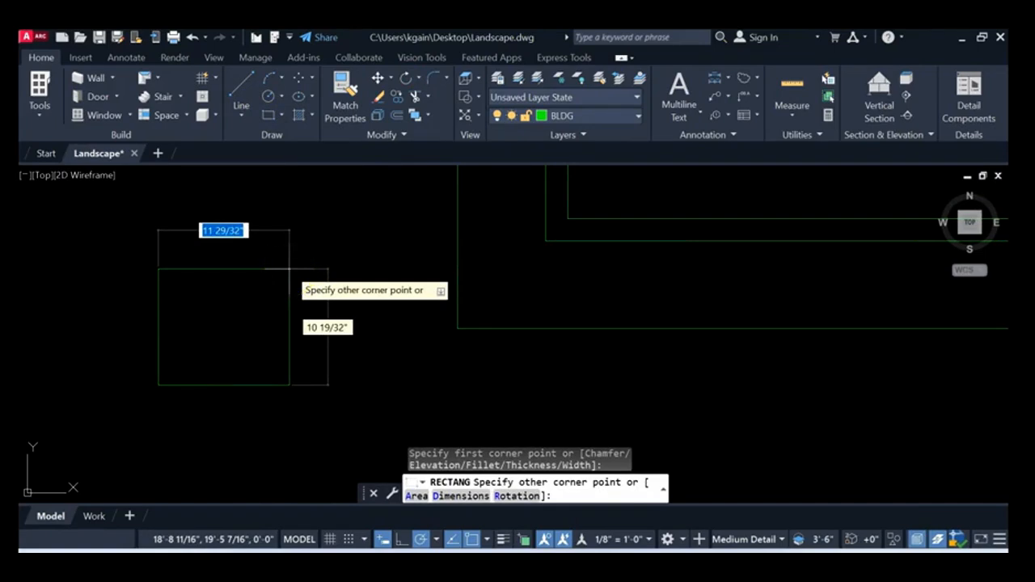
pyautogui.press('F8')
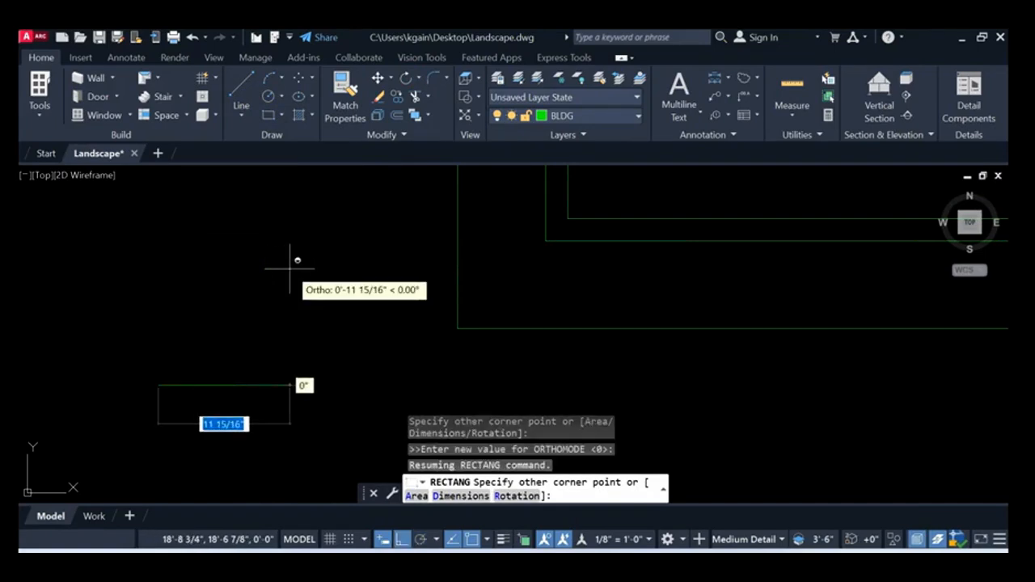
pyautogui.press('F10')
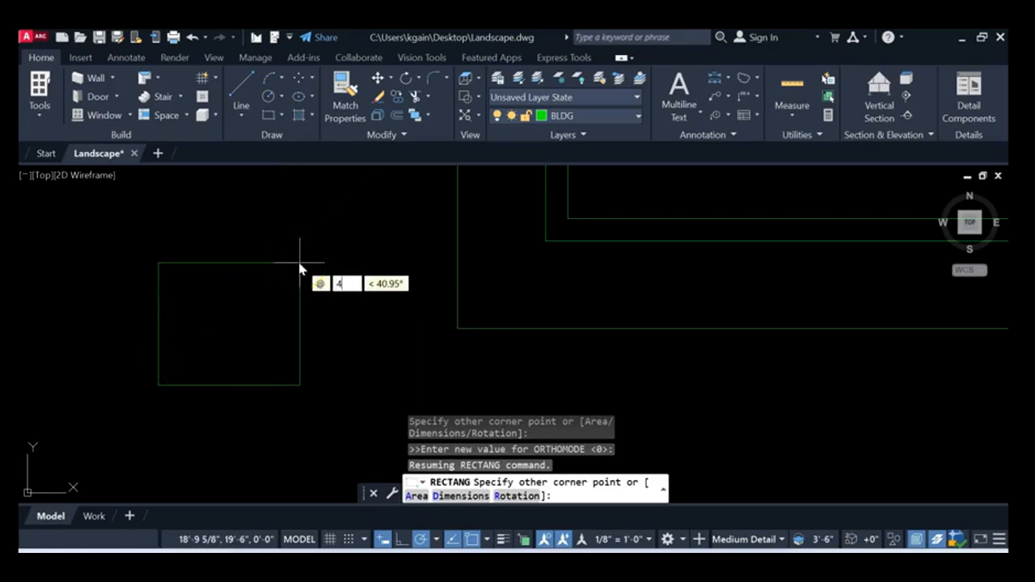
pyautogui.press('Tab')
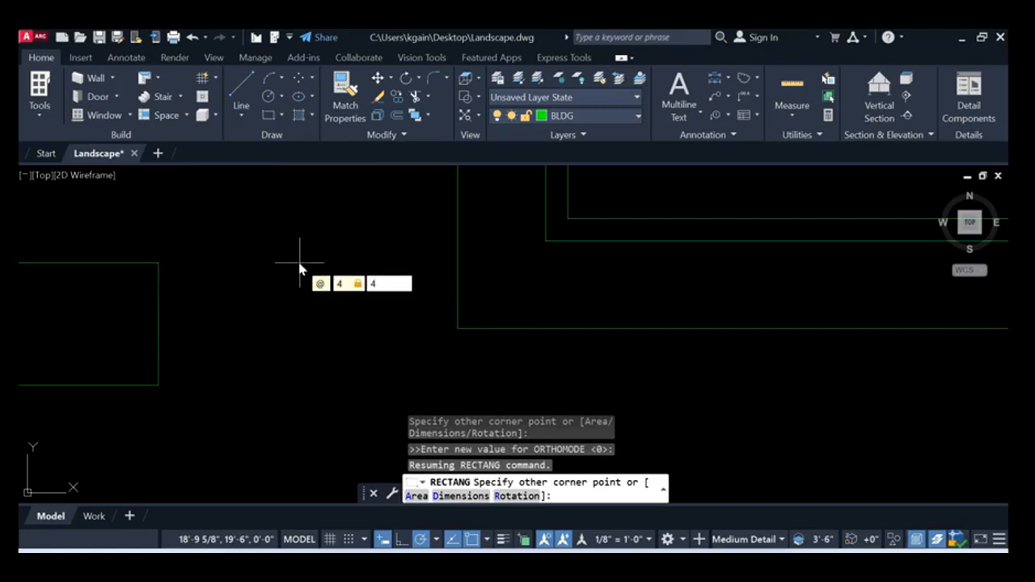
pyautogui.press('Return')
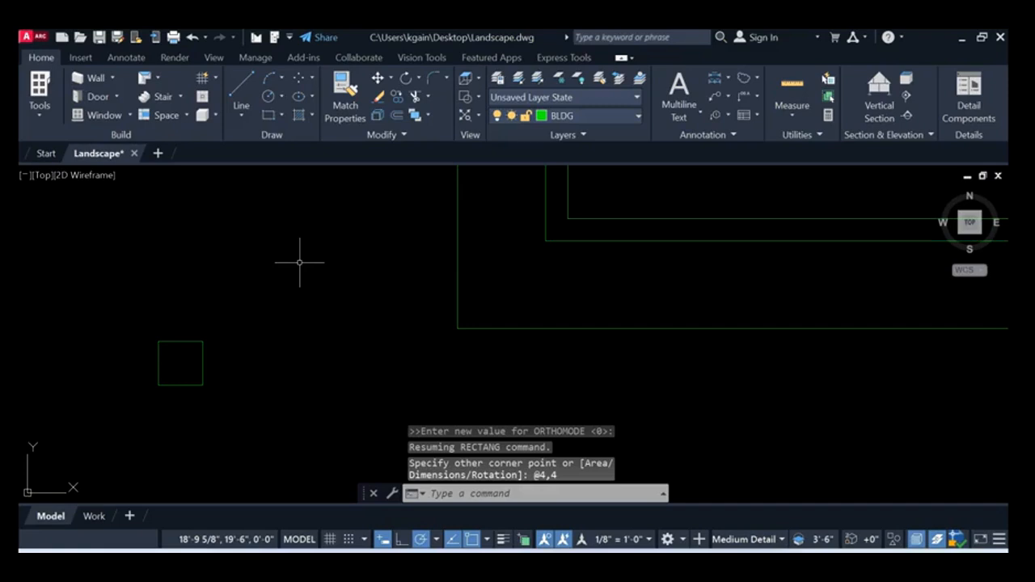
# Draw a diagonal line across the square post from its lower-left corner to its upper-right corner
pyautogui.moveTo(307, 269)
pyautogui.mouseDown(button='middle')
pyautogui.moveTo(411, 248)
pyautogui.moveTo(400, 303)
pyautogui.moveTo(381, 322)
pyautogui.mouseUp(button='middle')
pyautogui.click(242, 89)
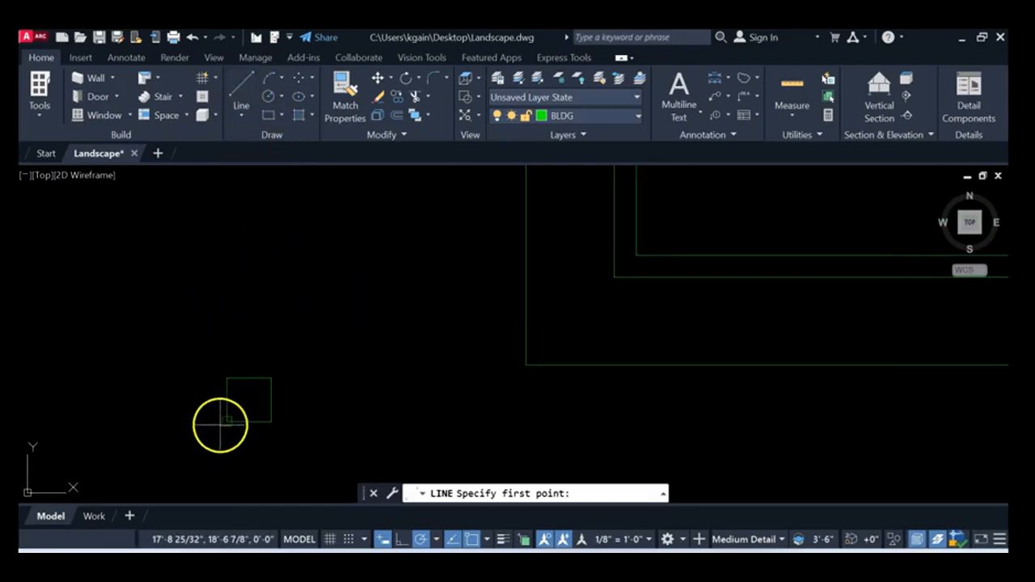
pyautogui.click(228, 421)
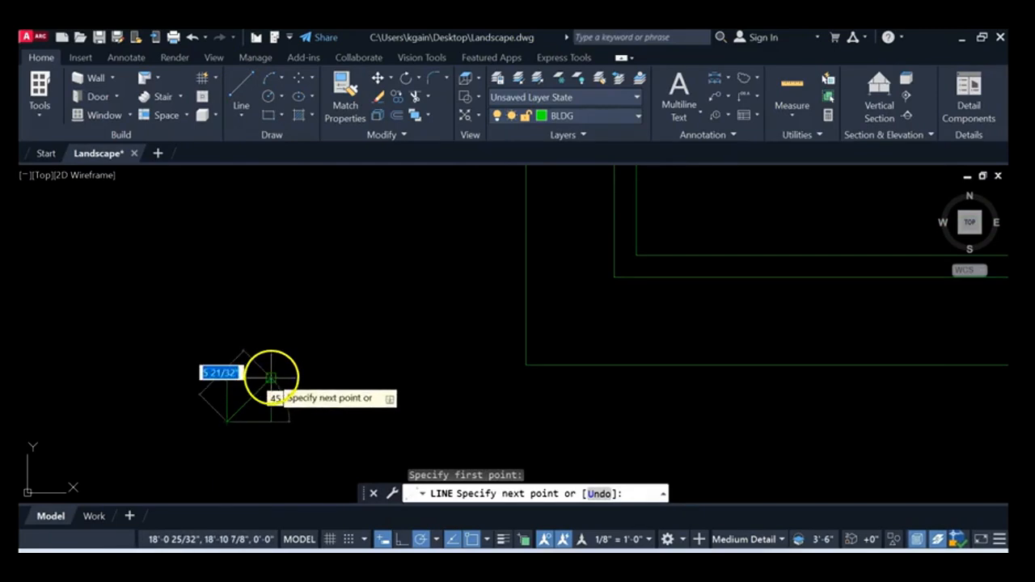
pyautogui.click(271, 378)
pyautogui.moveTo(370, 331); pyautogui.dragTo(277, 342, button='middle')
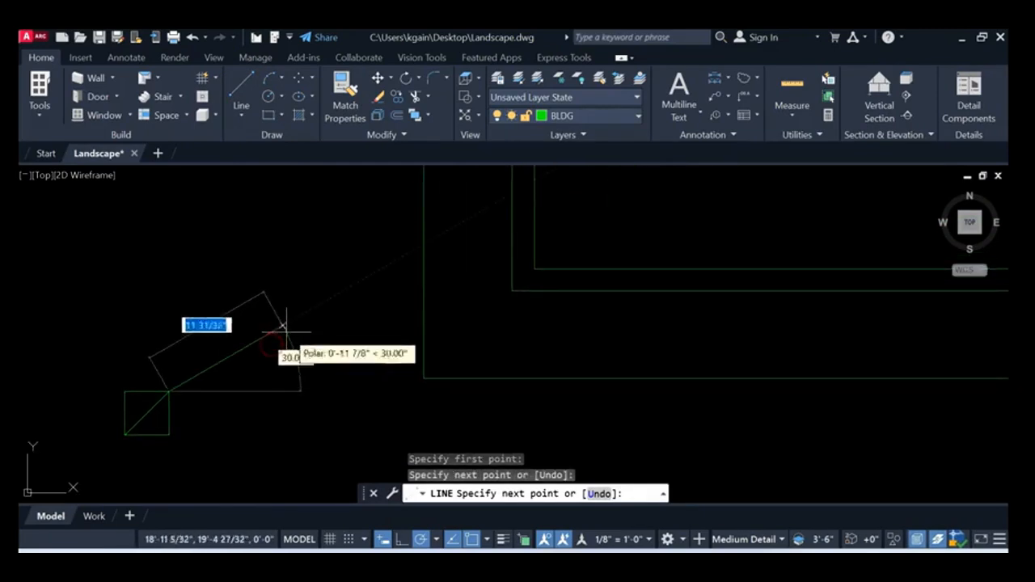
pyautogui.press('Escape')
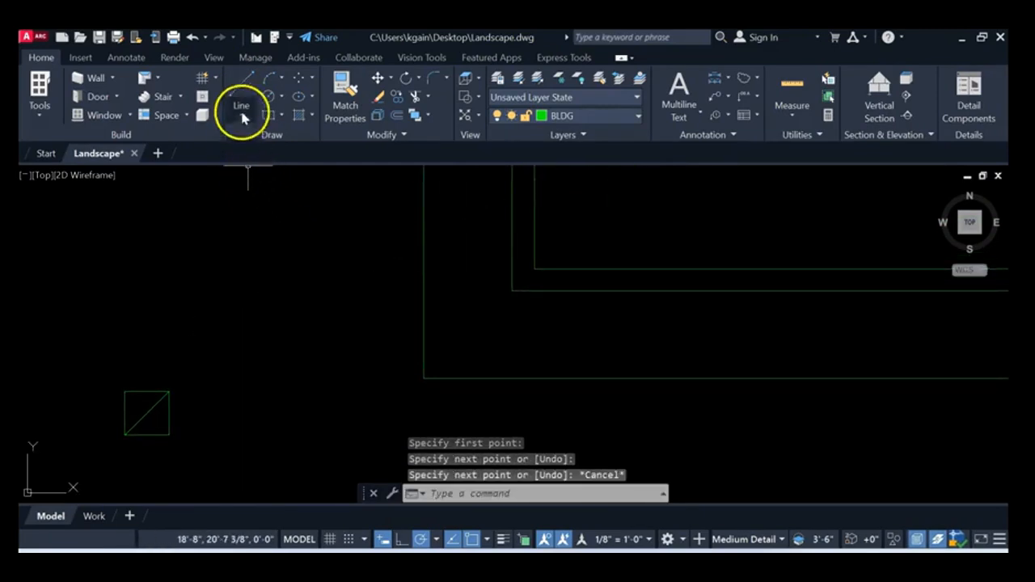
# Draw a diagonal line joining the outer and inner corners of the double-line fence at its lower-left corner
pyautogui.click(243, 86)
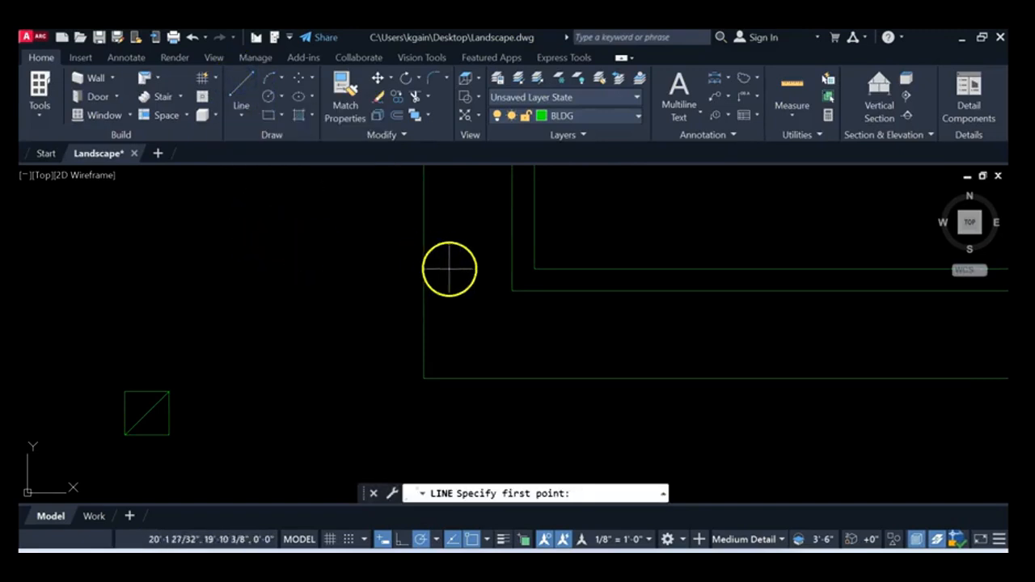
pyautogui.click(511, 292)
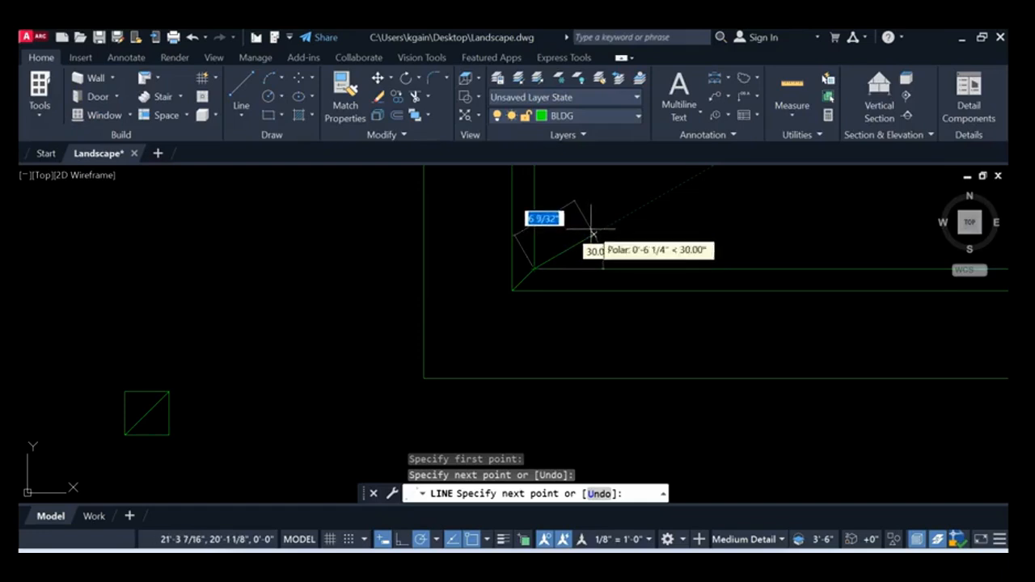
pyautogui.press('Escape')
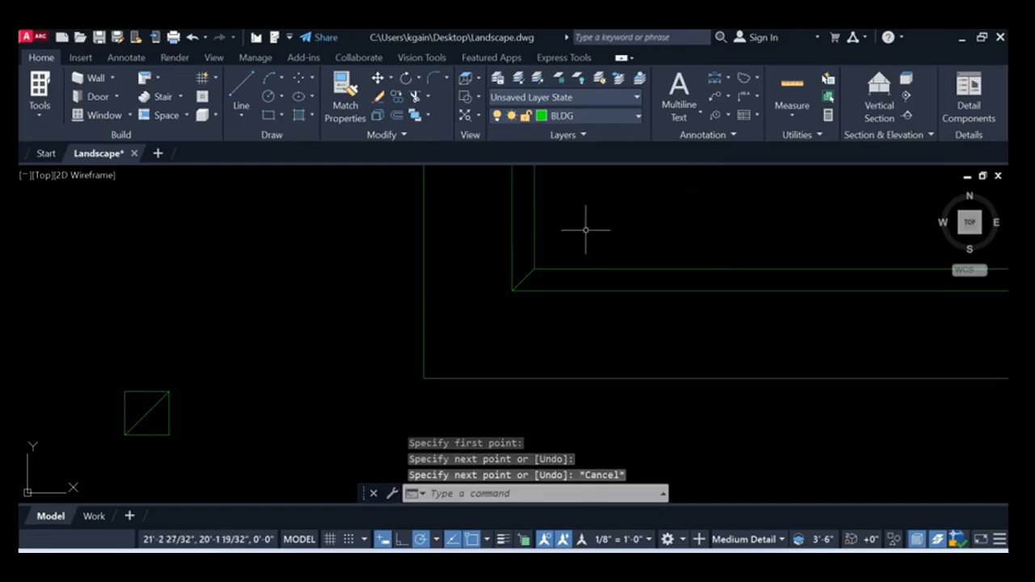
# Move the square post and its diagonal from the diagonal's midpoint to the midpoint of the fence corner's diagonal
pyautogui.click(378, 78)
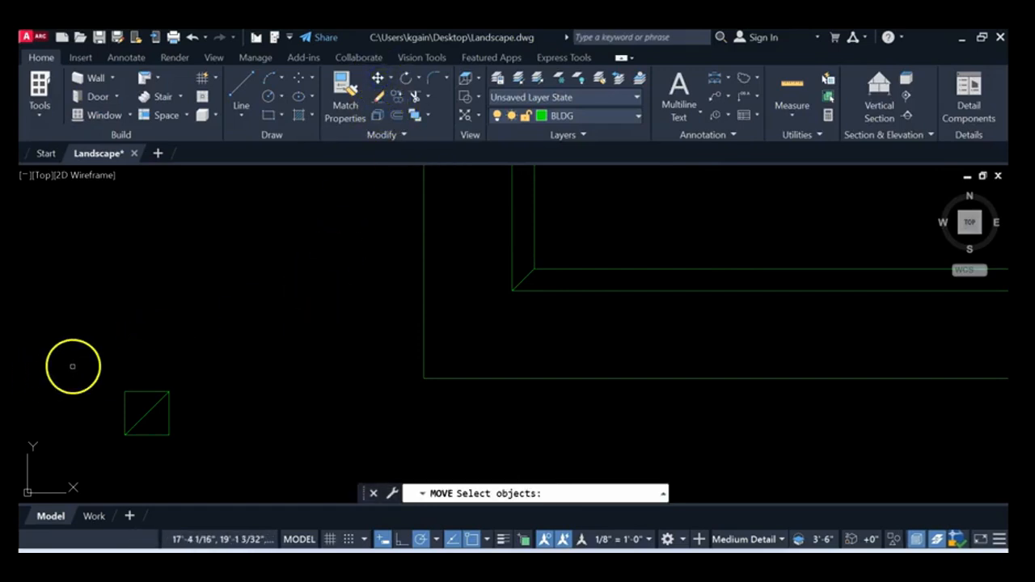
pyautogui.click(73, 366)
pyautogui.click(186, 455)
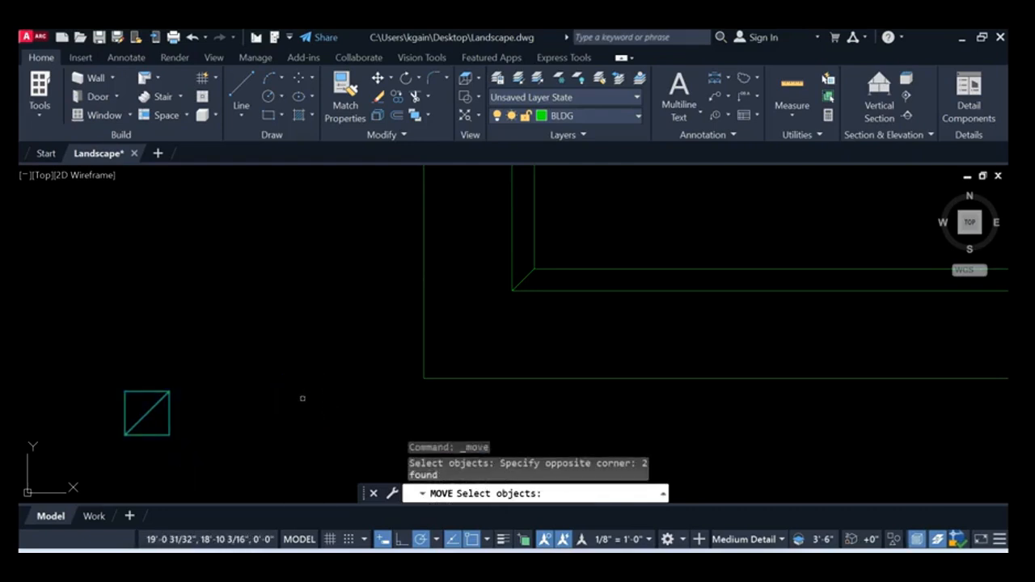
pyautogui.press('Return')
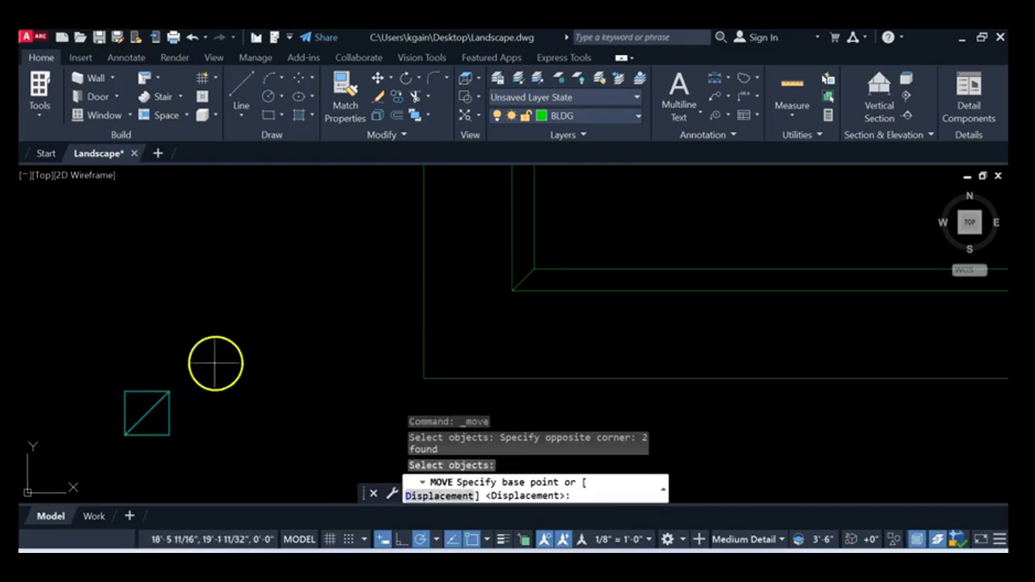
pyautogui.click(146, 412)
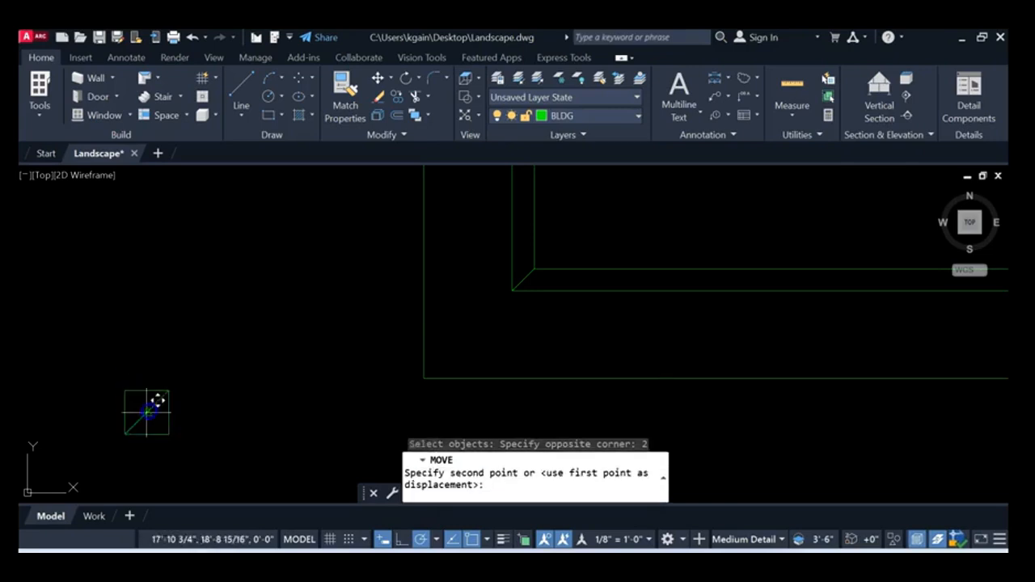
pyautogui.click(522, 275)
# Trim away the fence lines and diagonals inside the corner post, leaving an empty square, and end trimming
pyautogui.moveTo(602, 242); pyautogui.dragTo(368, 310, button='middle')
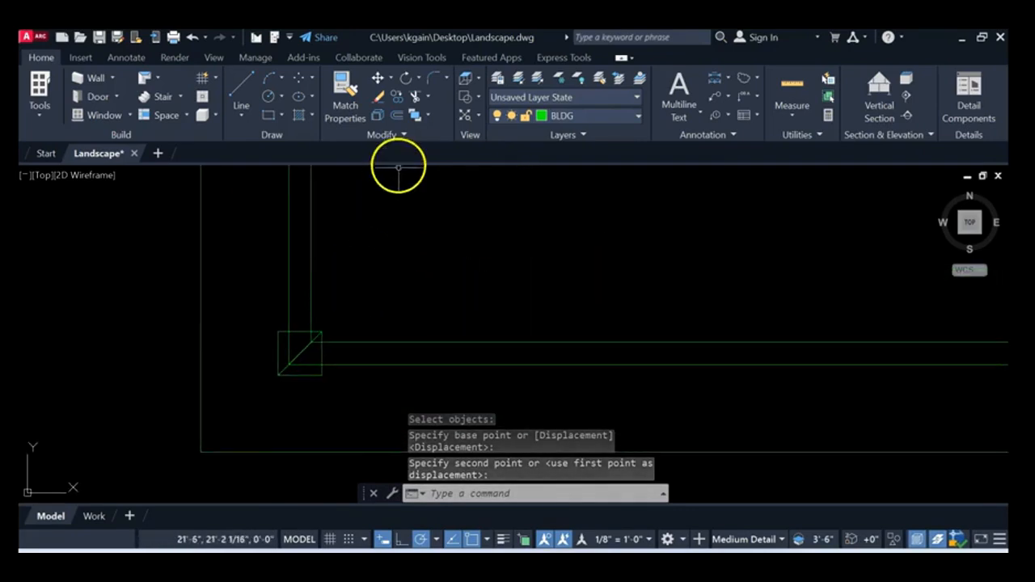
pyautogui.click(415, 97)
pyautogui.scroll(2, 308, 319)
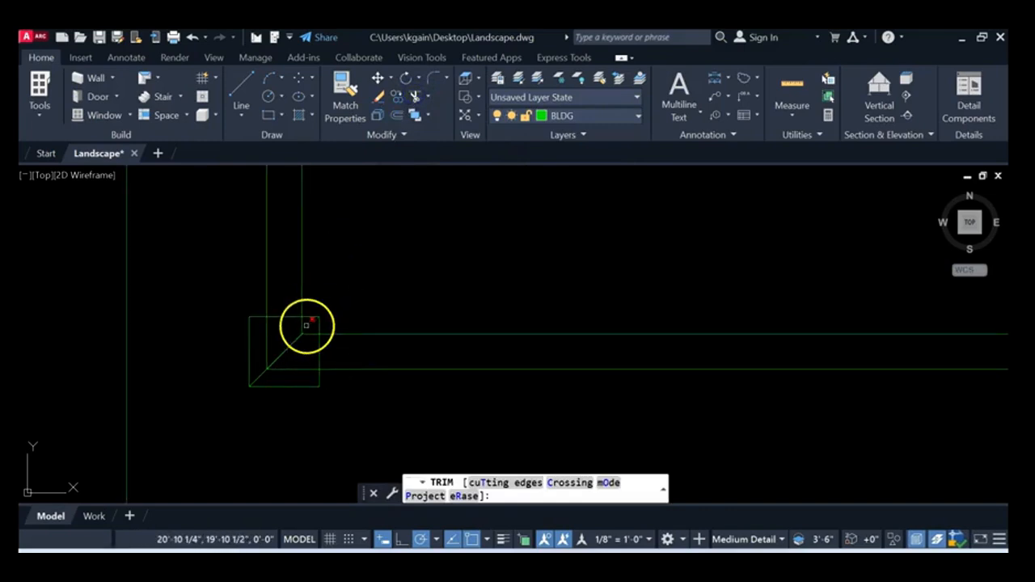
pyautogui.click(306, 326)
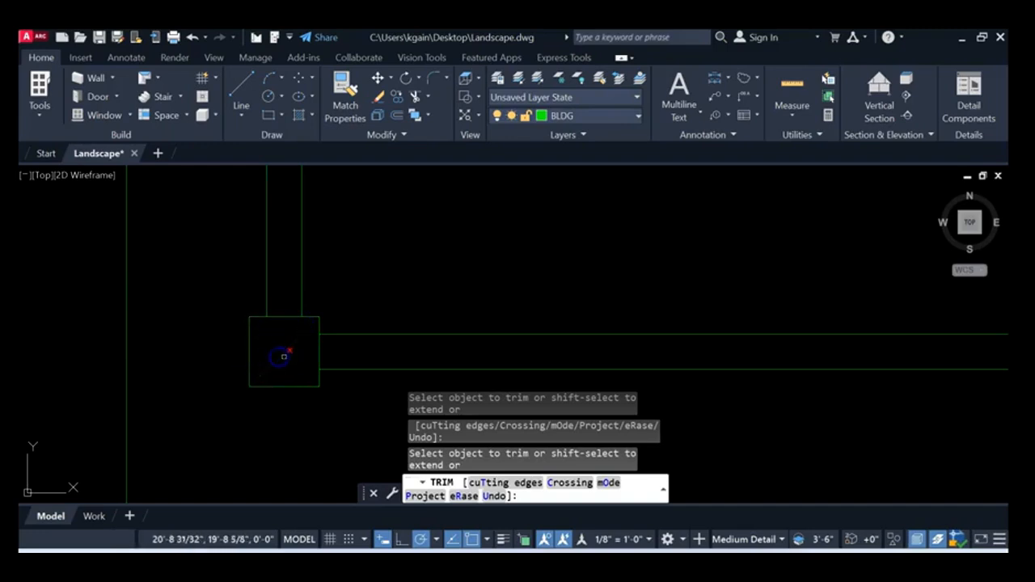
pyautogui.scroll(-2, 285, 348)
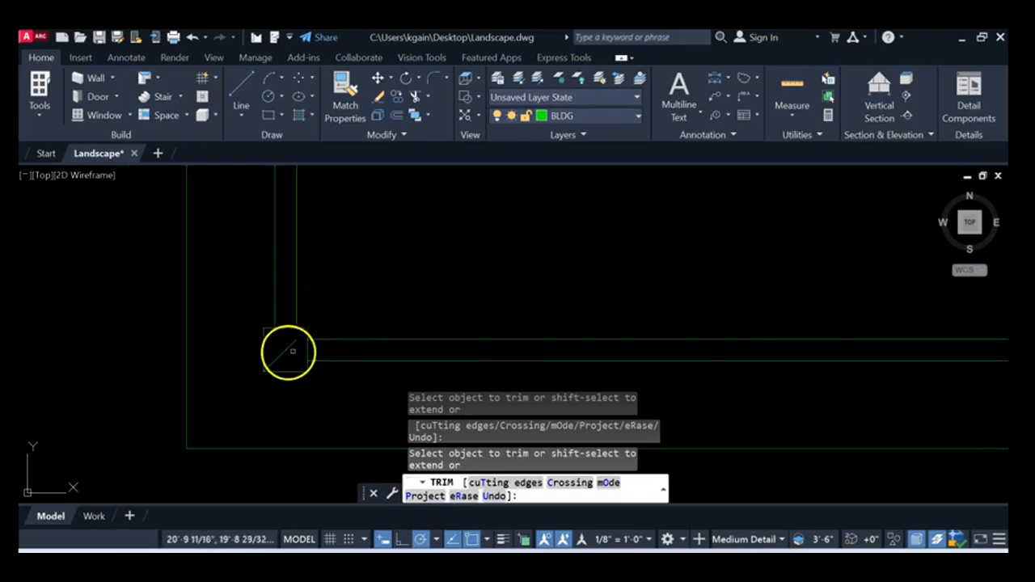
pyautogui.scroll(-2, 441, 283)
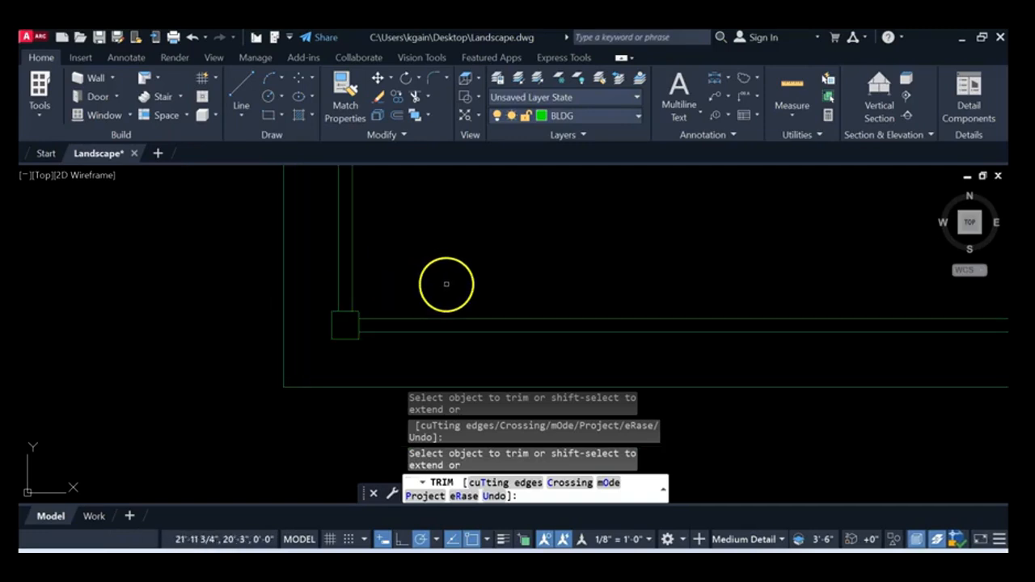
pyautogui.press('Escape')
# Save the drawing as Landscape on the Desktop in AutoCAD 2018 Drawing format, replacing the existing file
pyautogui.moveTo(590, 270); pyautogui.dragTo(456, 319, button='middle')
pyautogui.moveTo(497, 291)
pyautogui.mouseDown(button='middle')
pyautogui.moveTo(477, 296)
pyautogui.moveTo(476, 283)
pyautogui.mouseUp(button='middle')
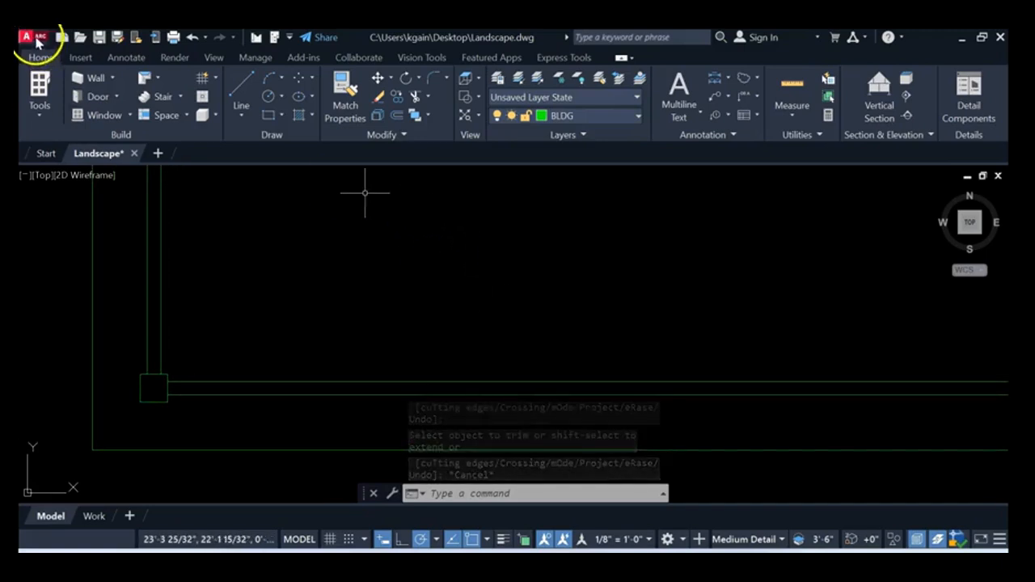
pyautogui.click(36, 41)
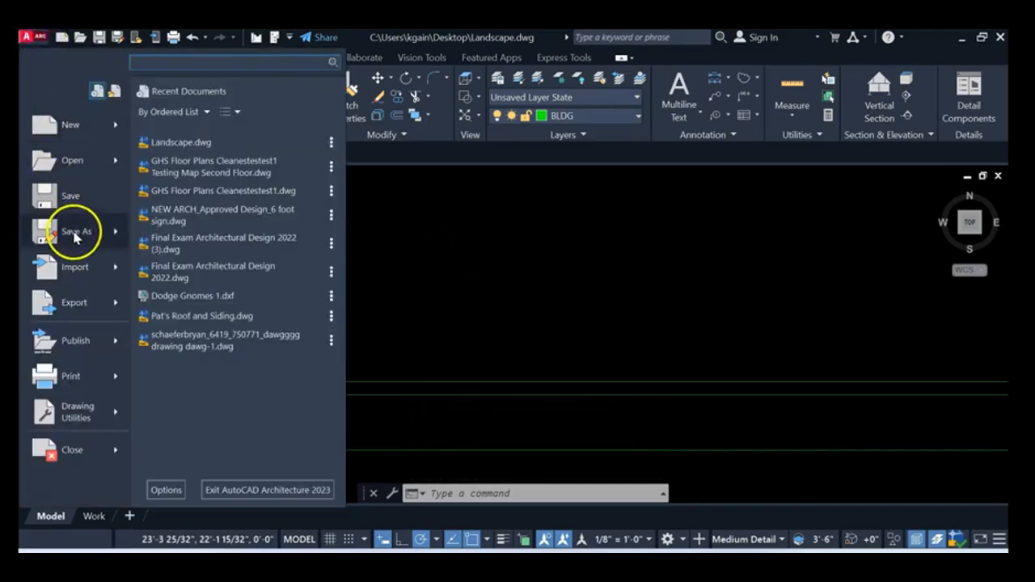
pyautogui.click(269, 256)
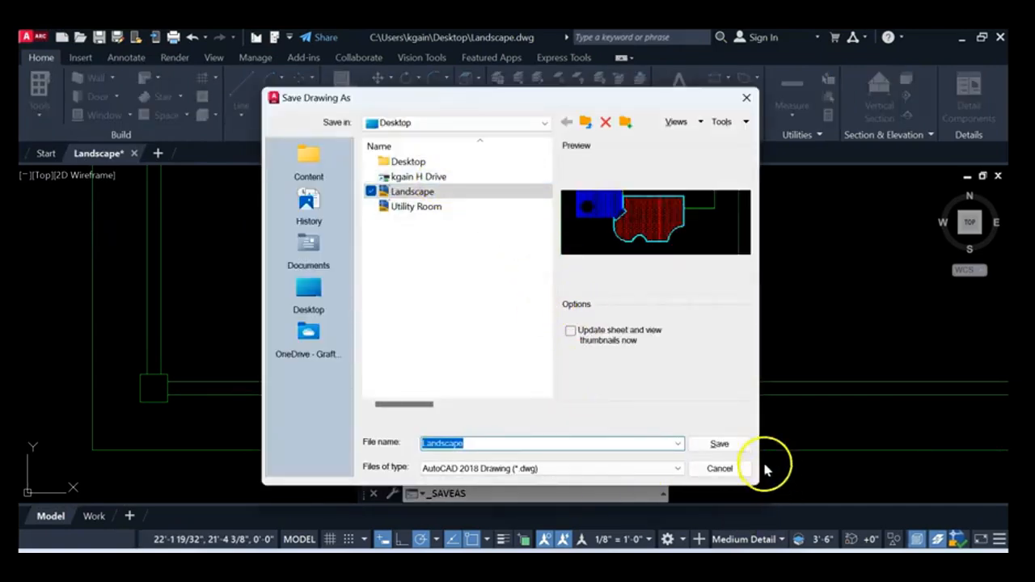
pyautogui.click(719, 445)
pyautogui.click(490, 330)
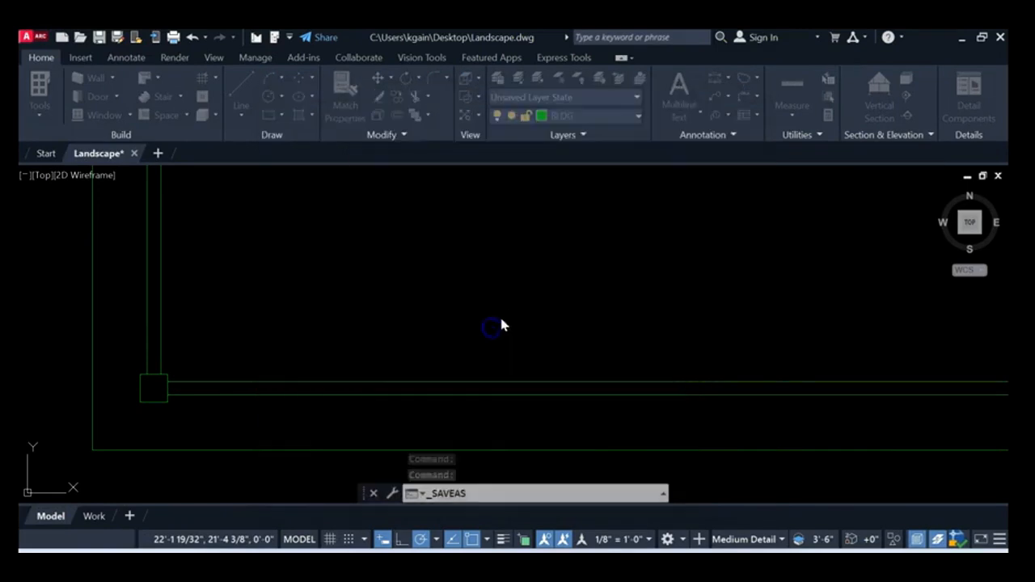